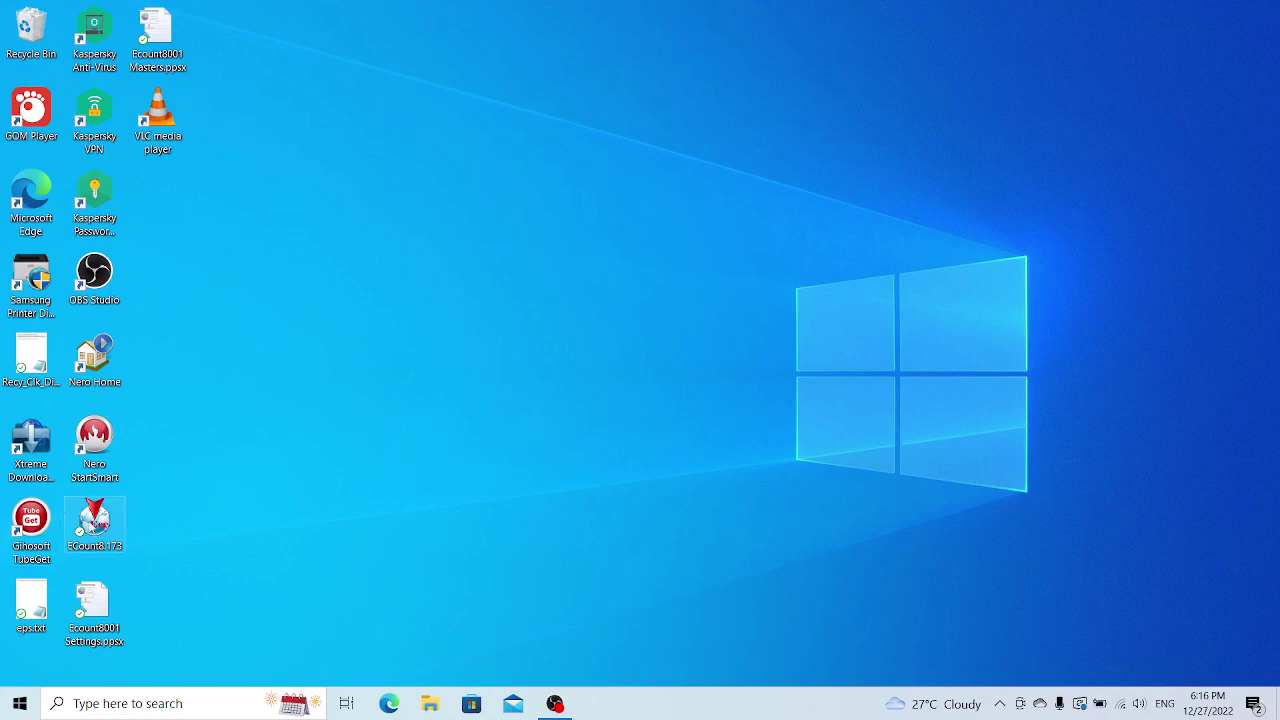
Start the ECount accounting program from the desktop and open the company details.
double_click(94, 520)
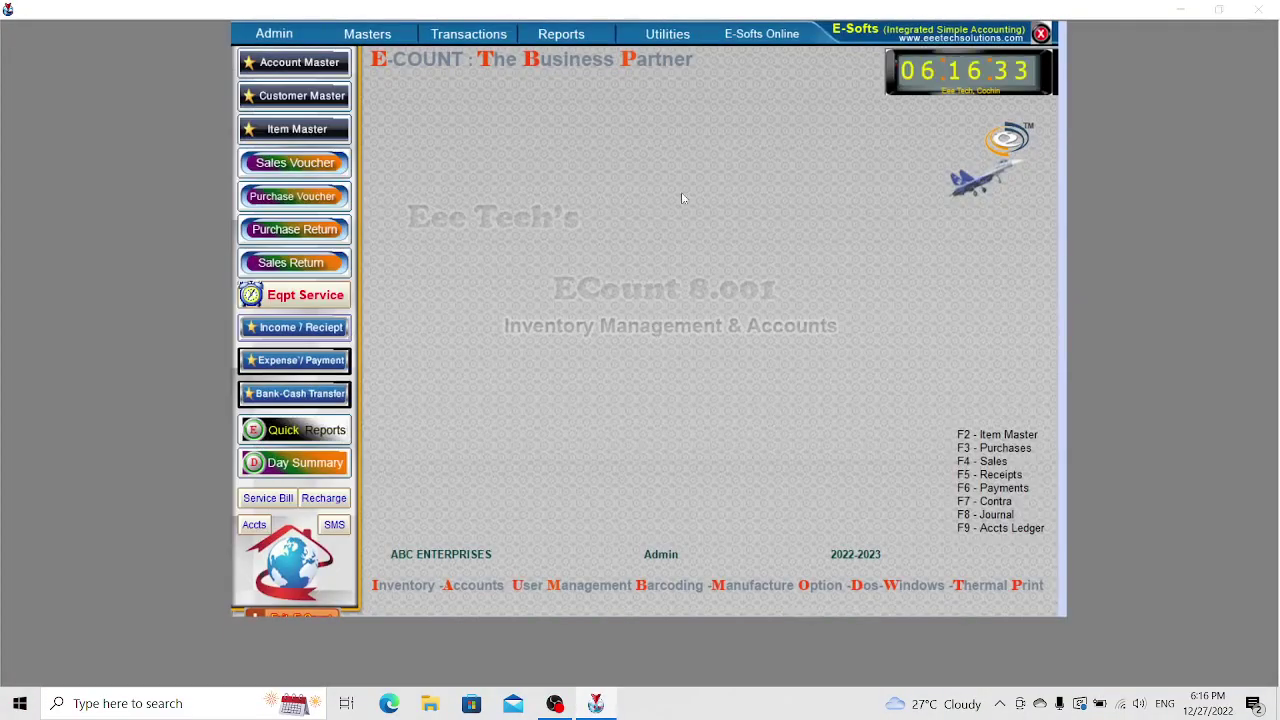
left_click(270, 35)
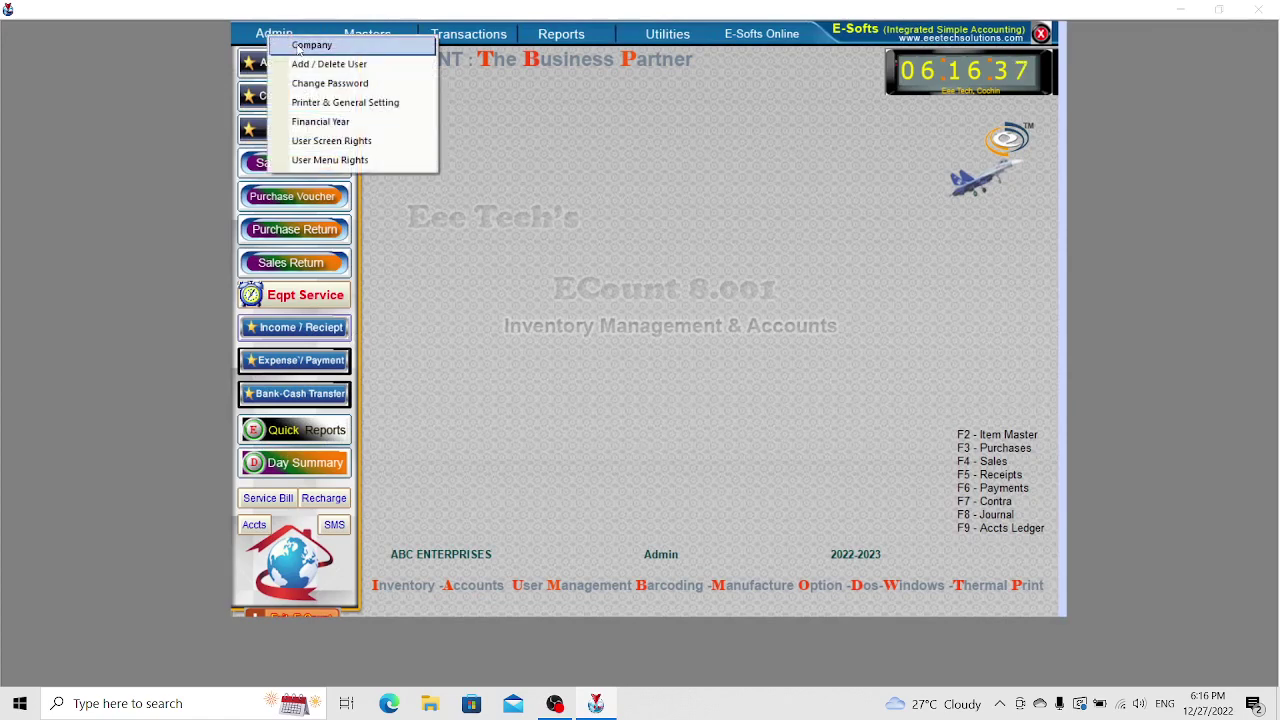
left_click(299, 46)
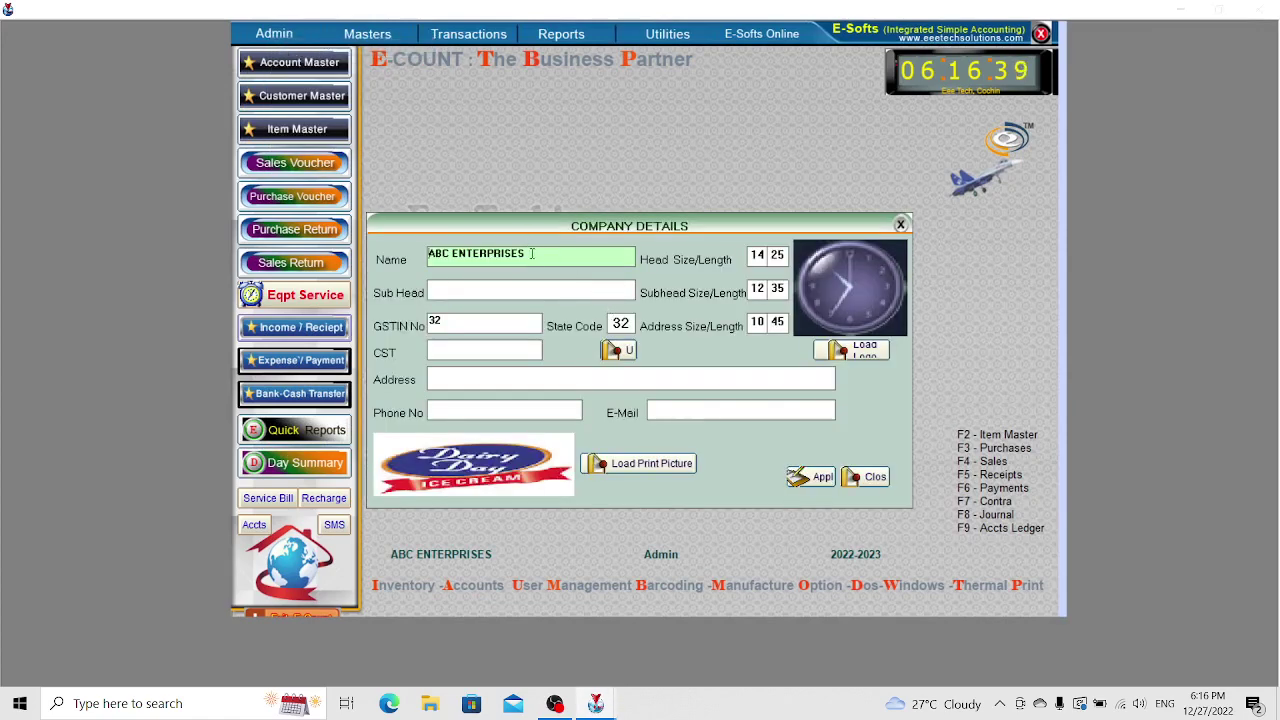
Examine the company's name, sub head, GSTIN, address, phone number and state code fields.
left_click_drag(534, 253, 409, 257)
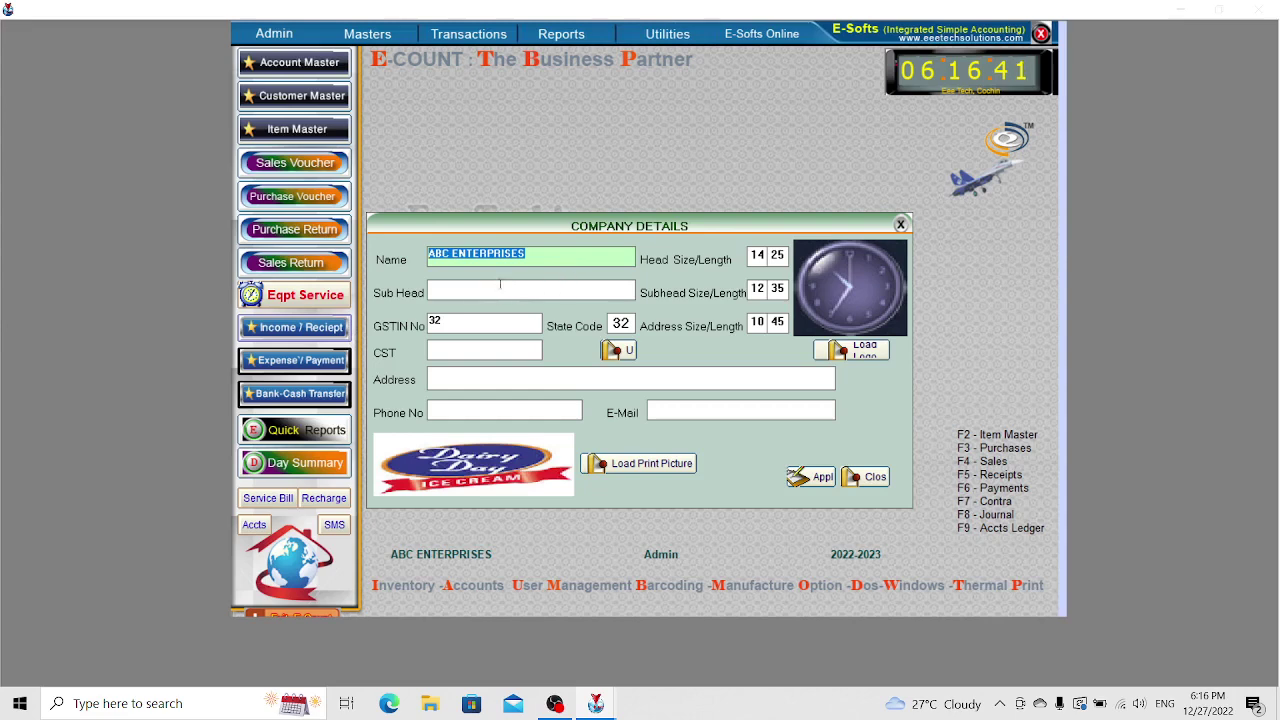
left_click(546, 255)
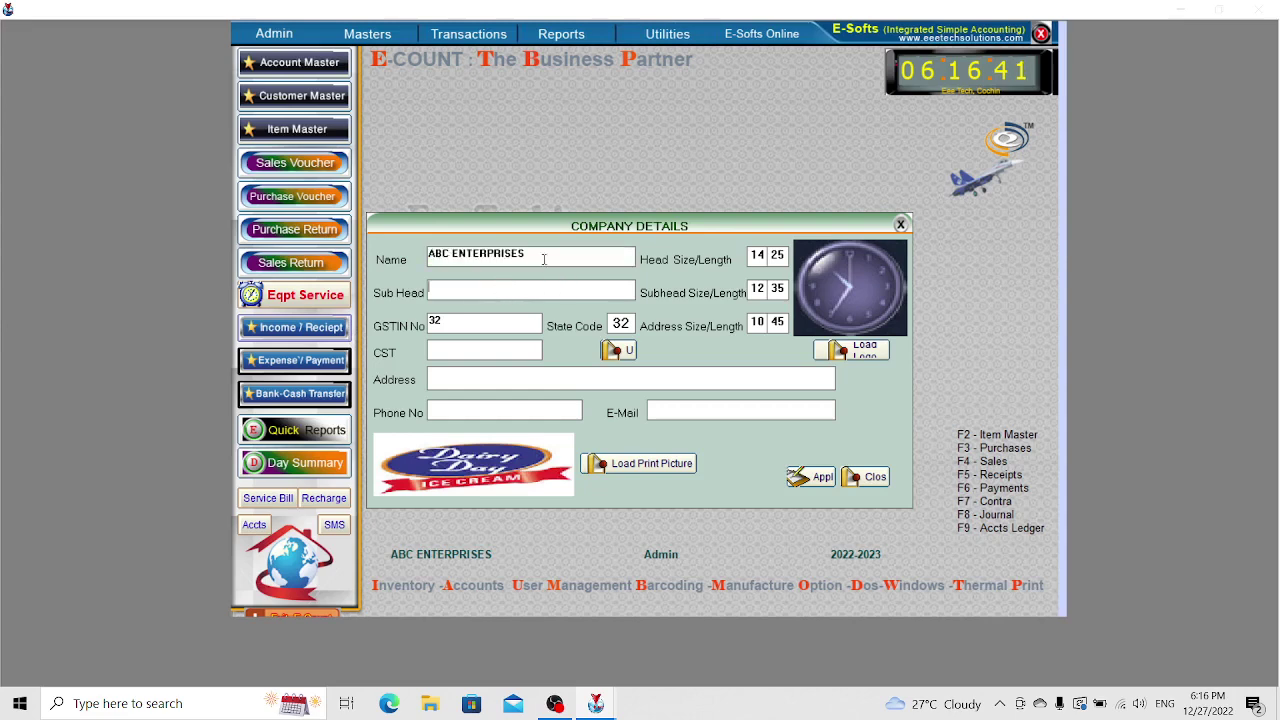
left_click(467, 292)
left_click_drag(459, 326, 408, 327)
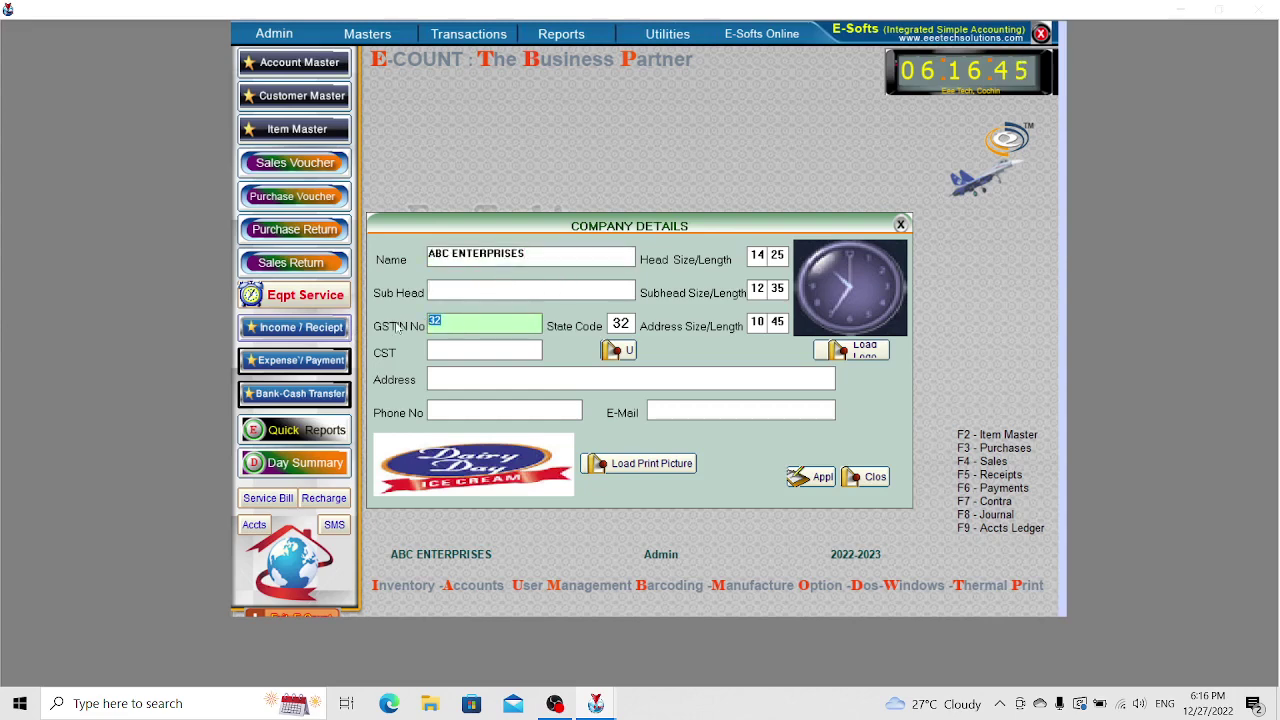
left_click(471, 380)
left_click(479, 413)
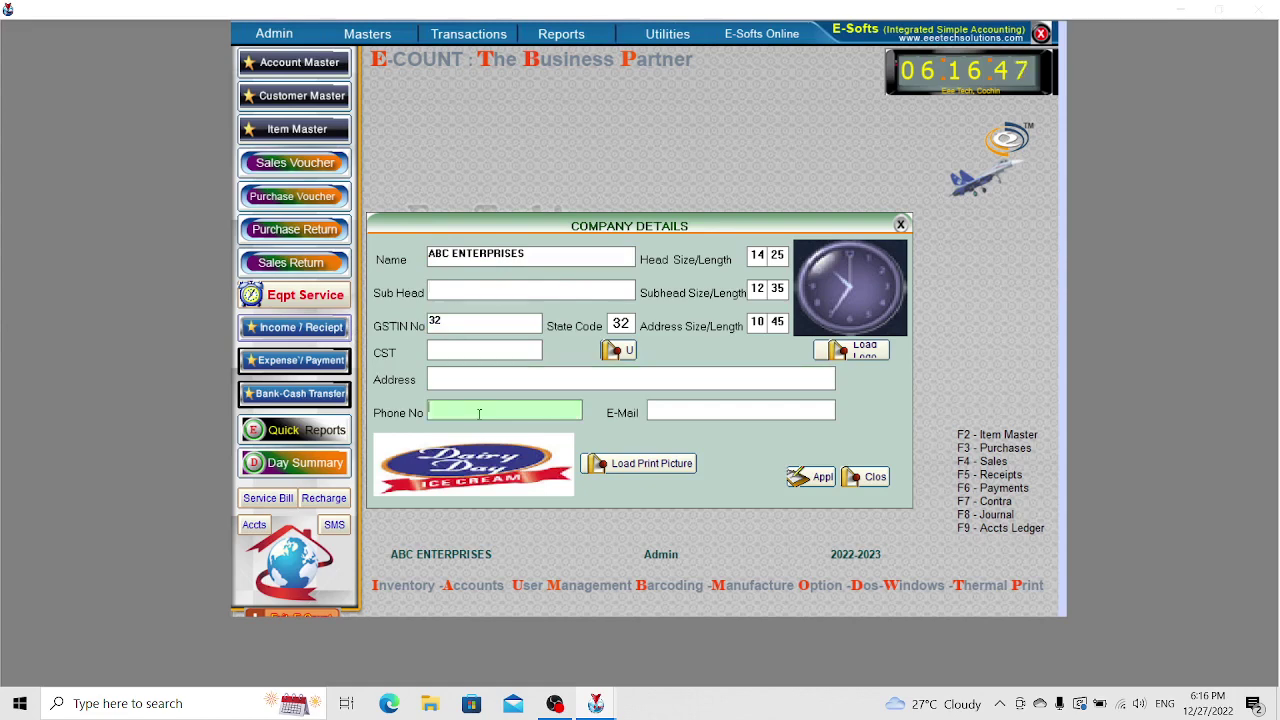
left_click(622, 325)
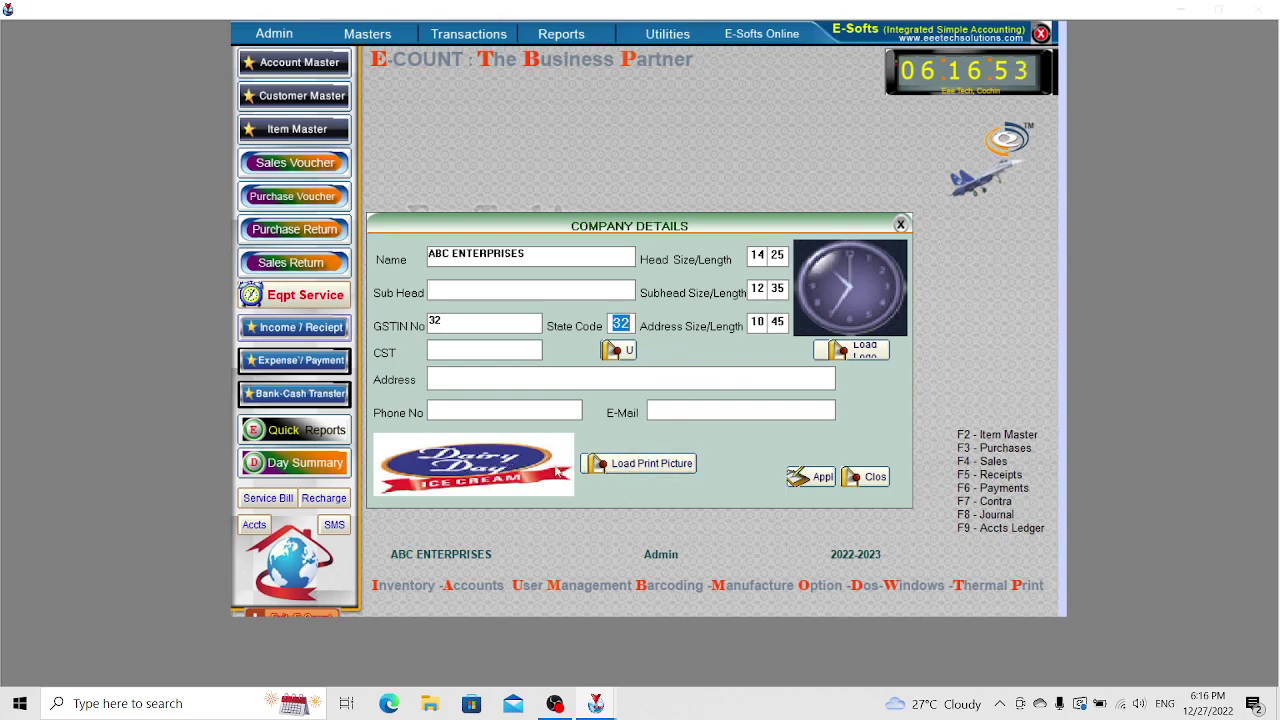
Load Bake02.jpg from the Images folder of ECount 8.001 on drive D as the company's print picture.
left_click(665, 470)
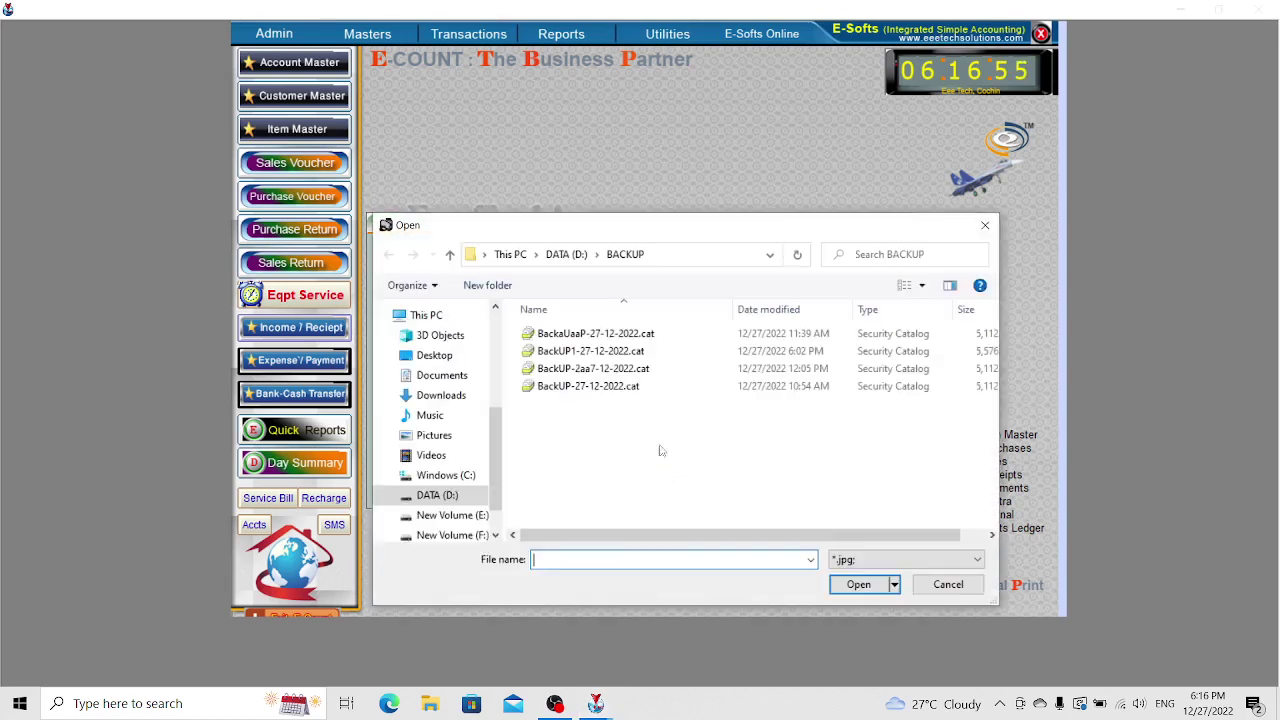
left_click(440, 495)
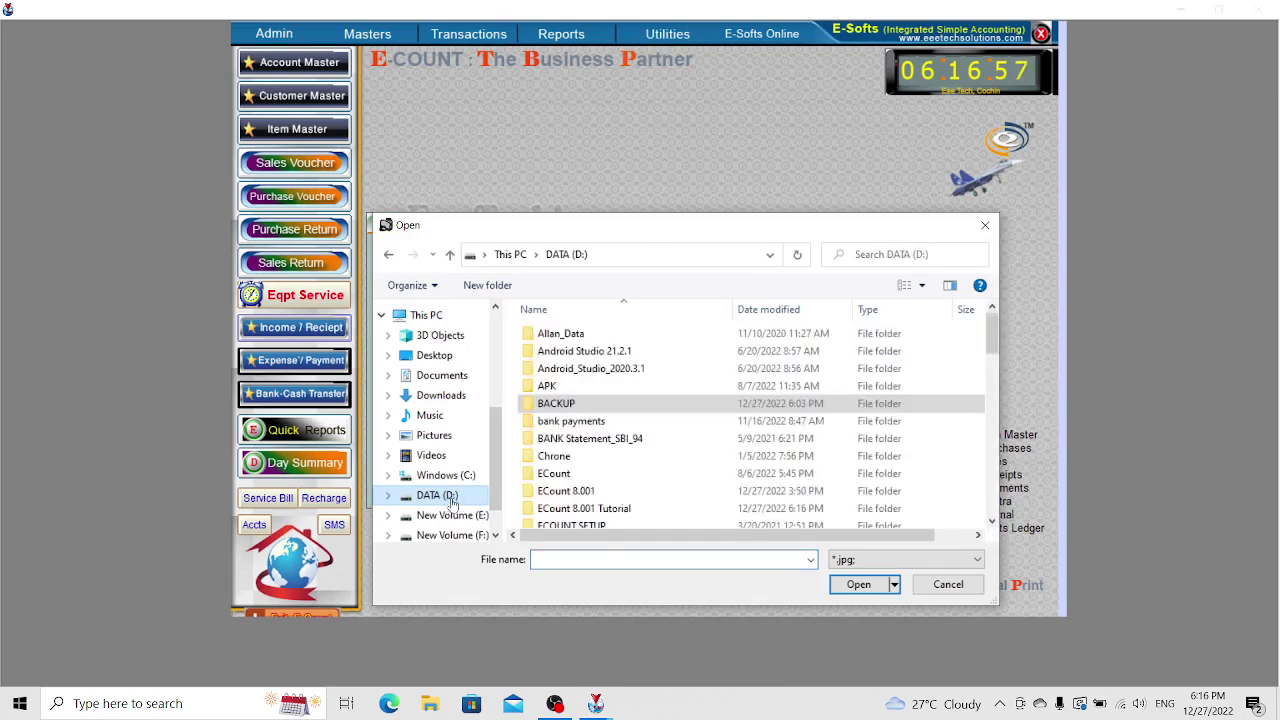
double_click(598, 490)
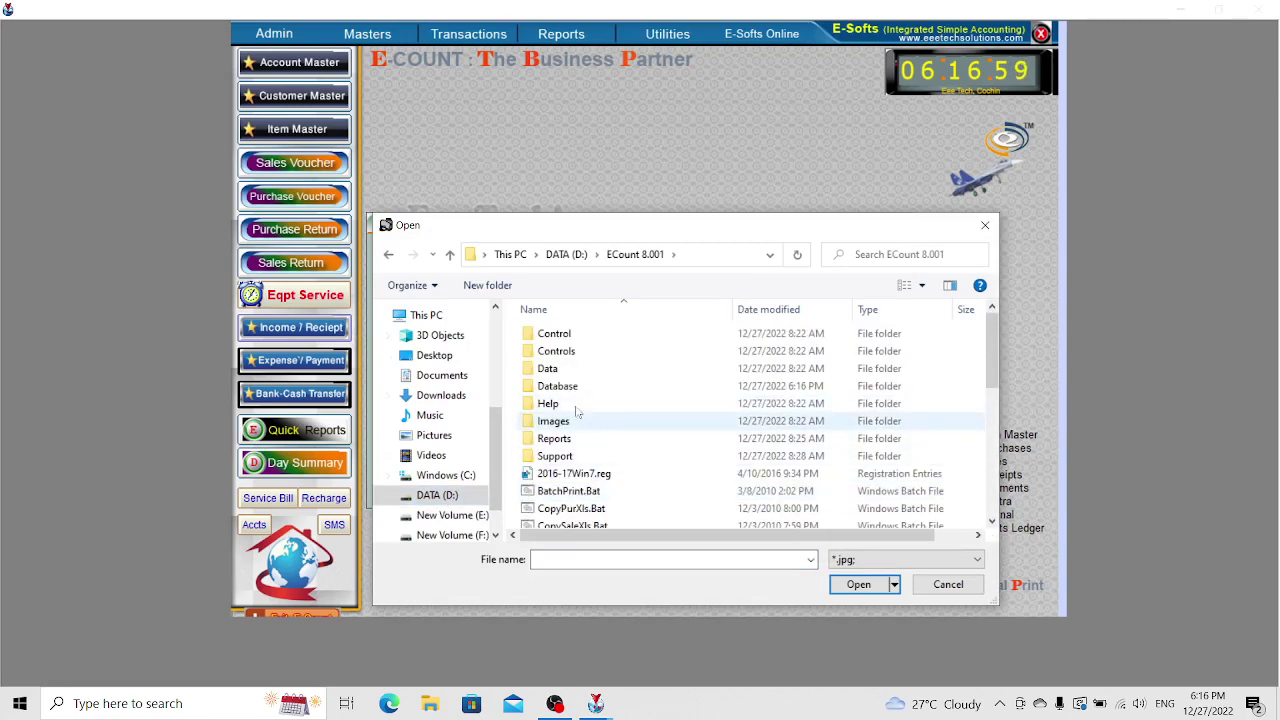
double_click(555, 421)
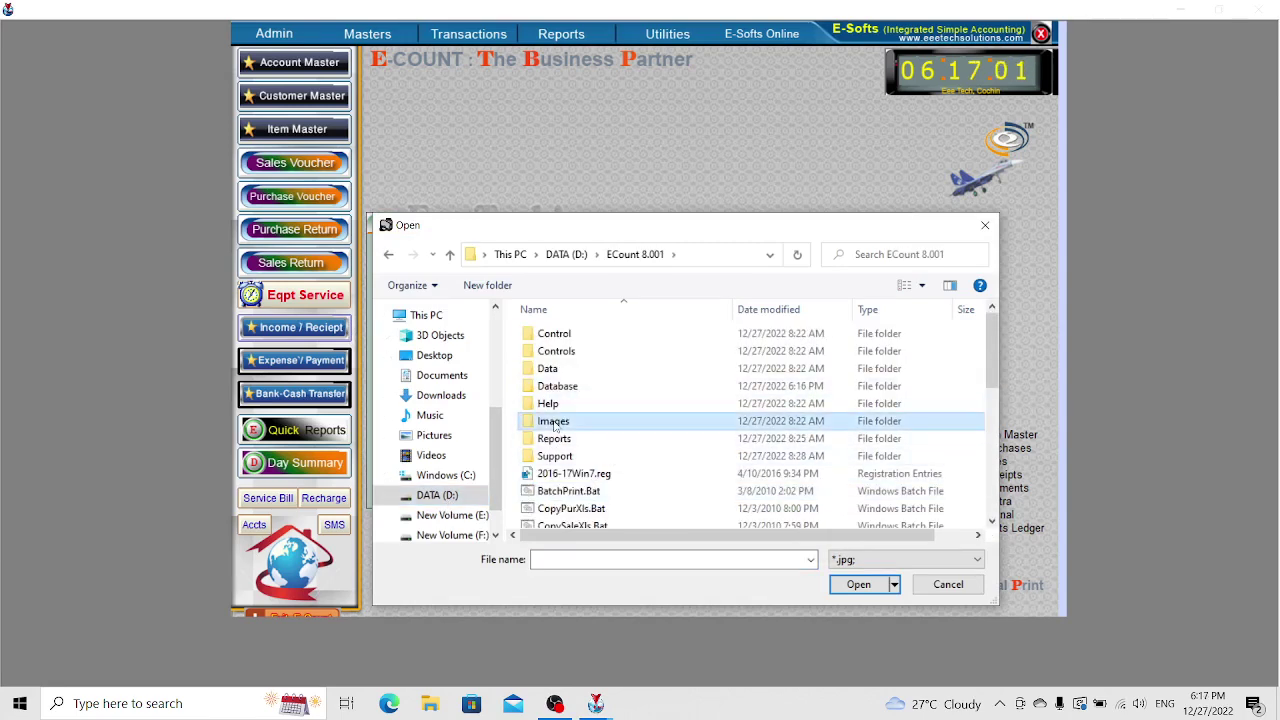
left_click(568, 478)
left_click(860, 585)
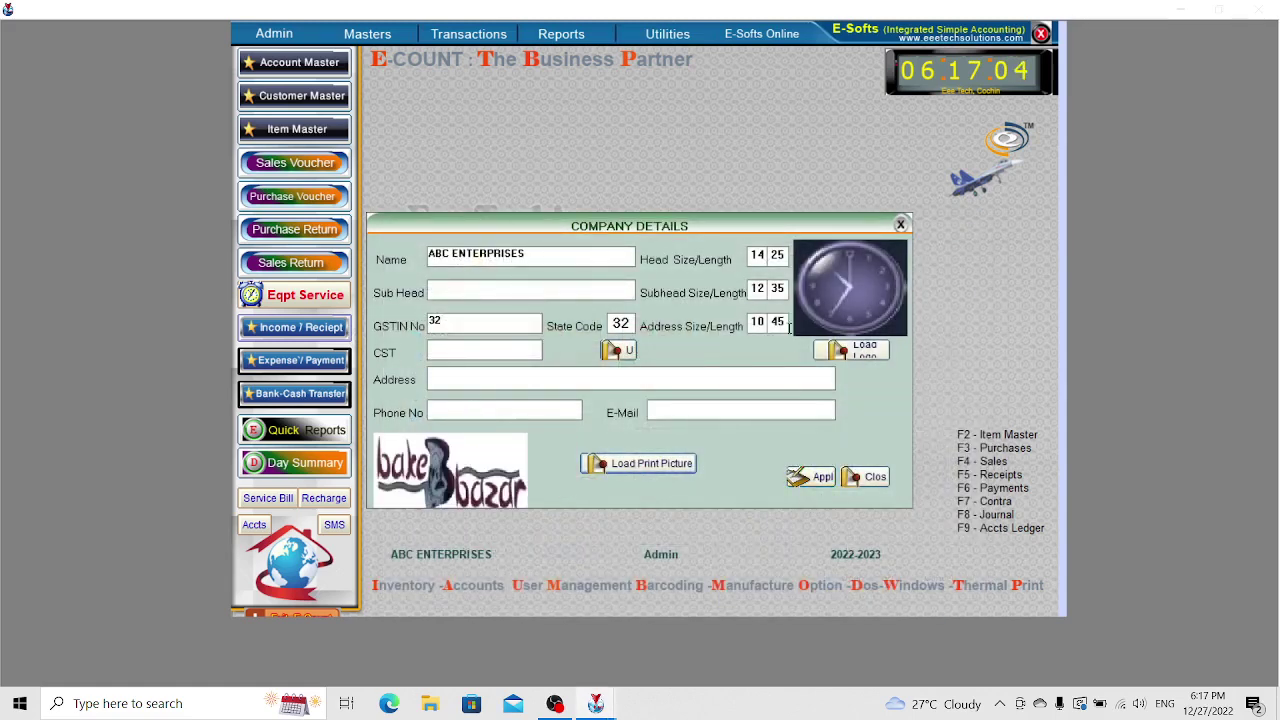
Examine the size and length settings for the company heading and address.
left_click_drag(757, 254, 766, 257)
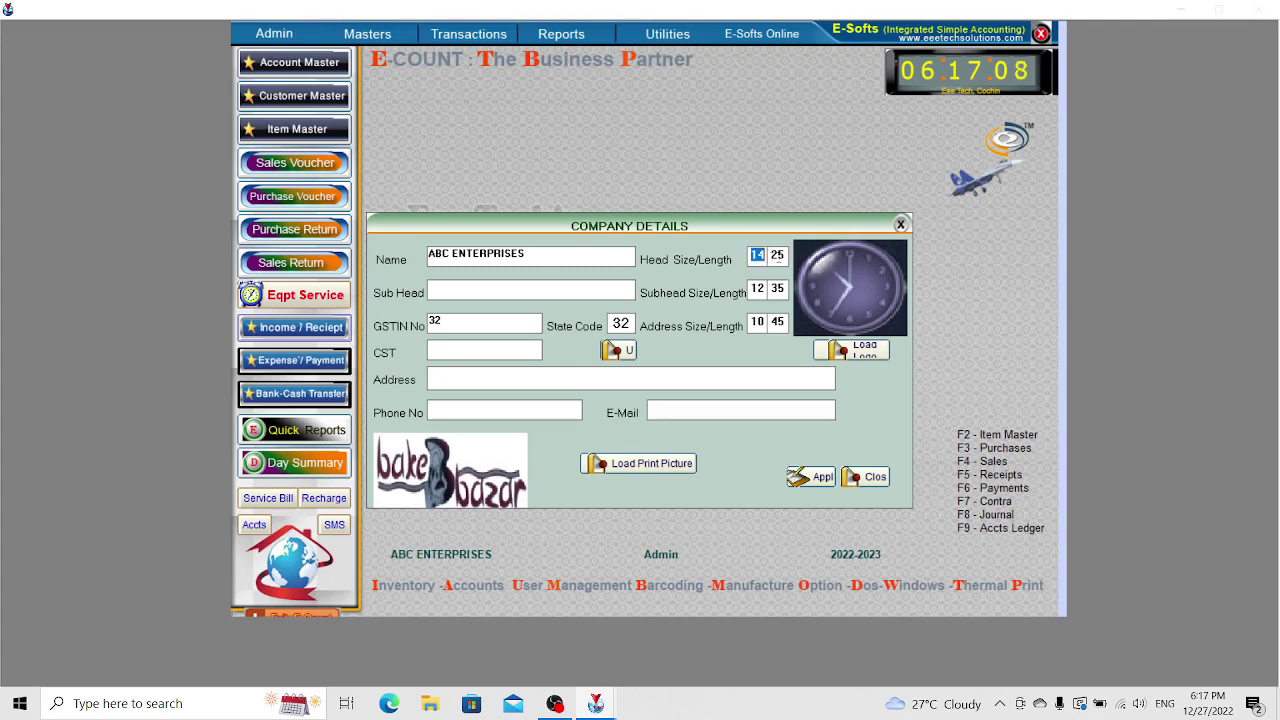
double_click(776, 256)
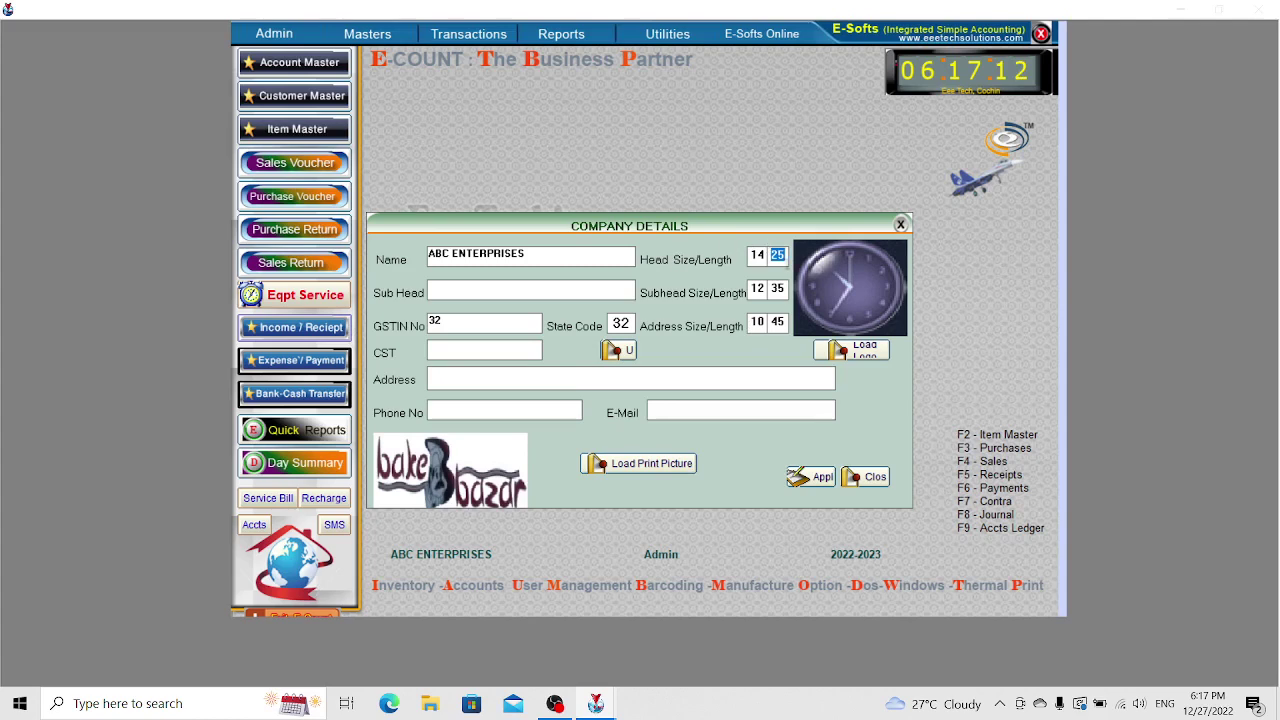
double_click(760, 322)
key("Tab")
Load images.jpg from the Images folder as the company logo and apply the company details.
left_click(858, 350)
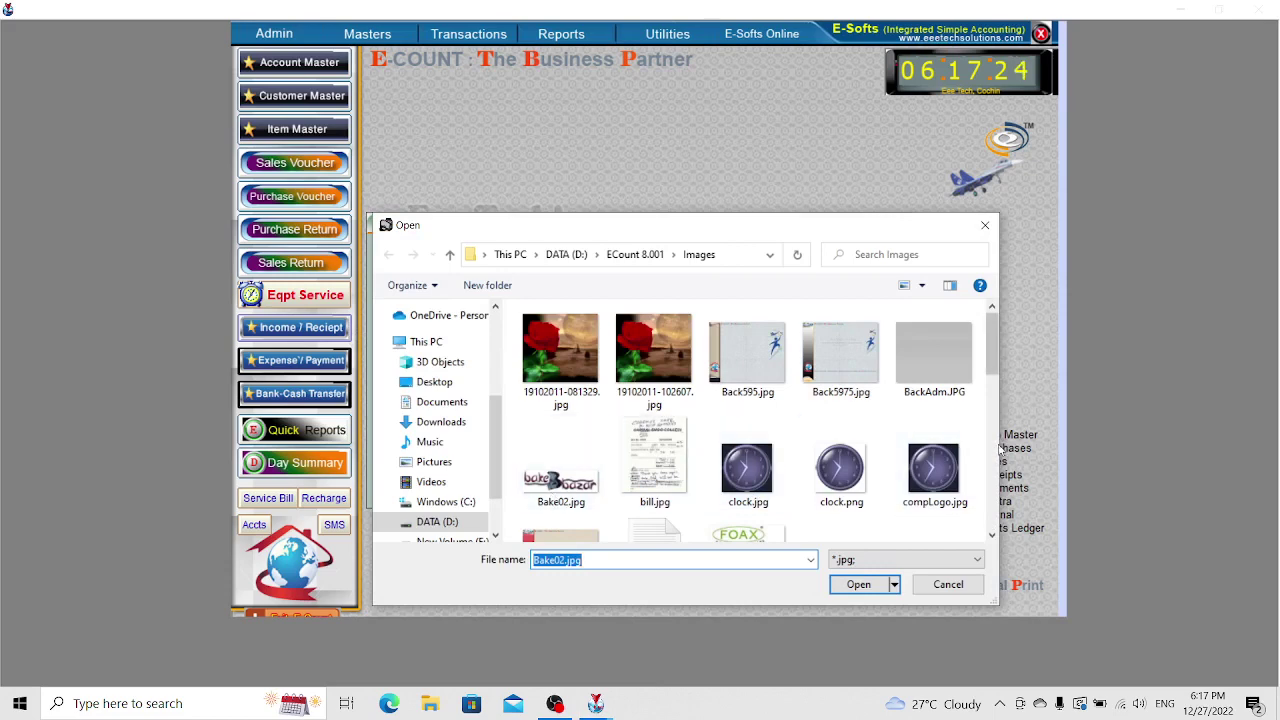
scroll(990, 452, "down", 2)
left_click(573, 449)
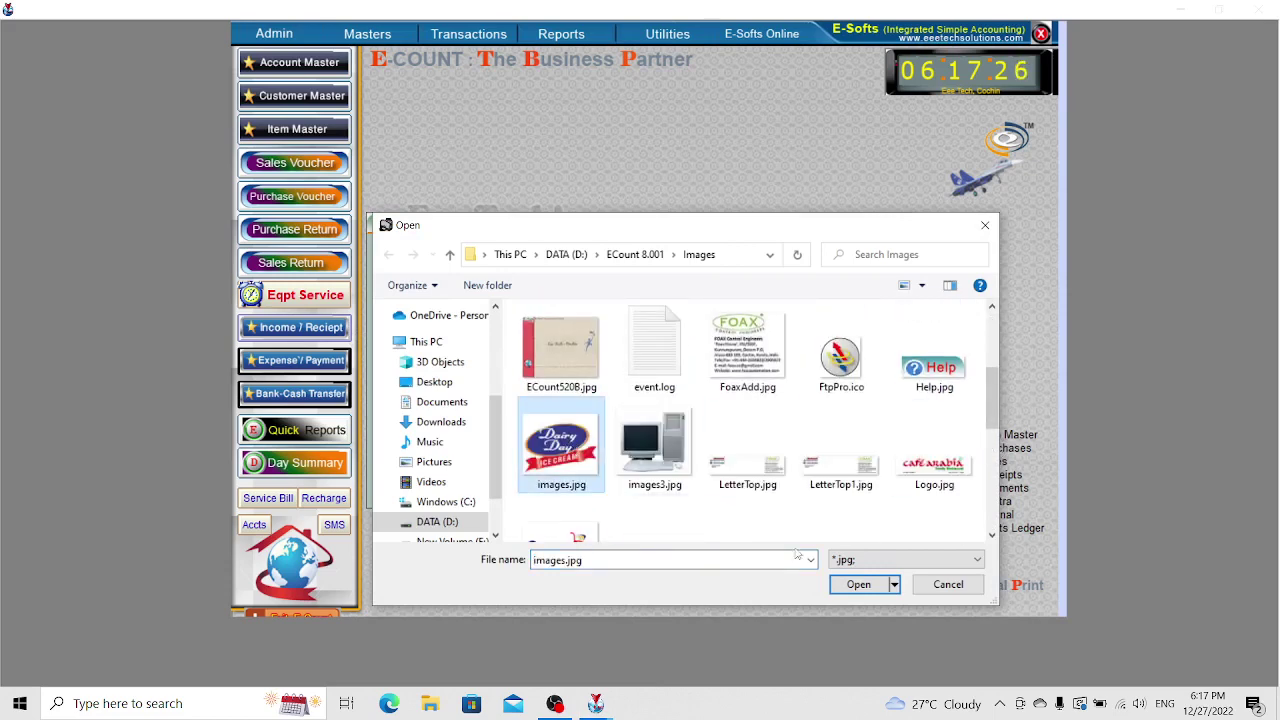
left_click(858, 584)
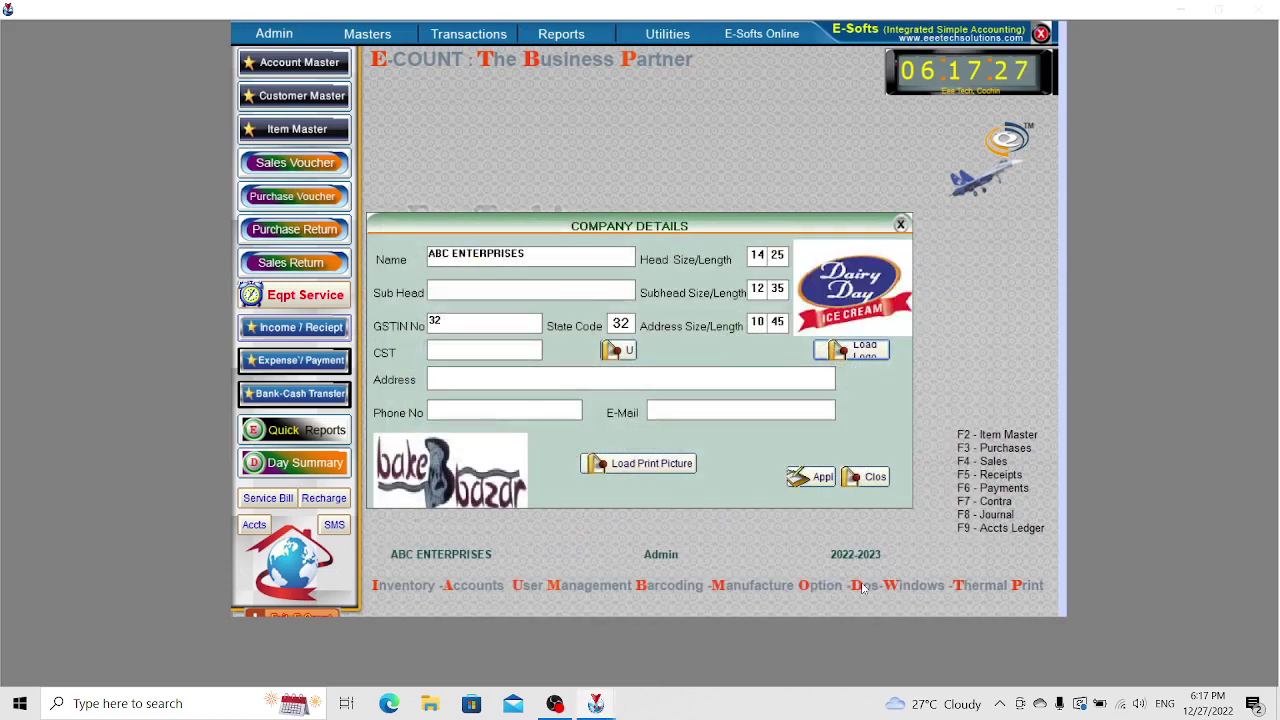
left_click(818, 478)
left_click(684, 398)
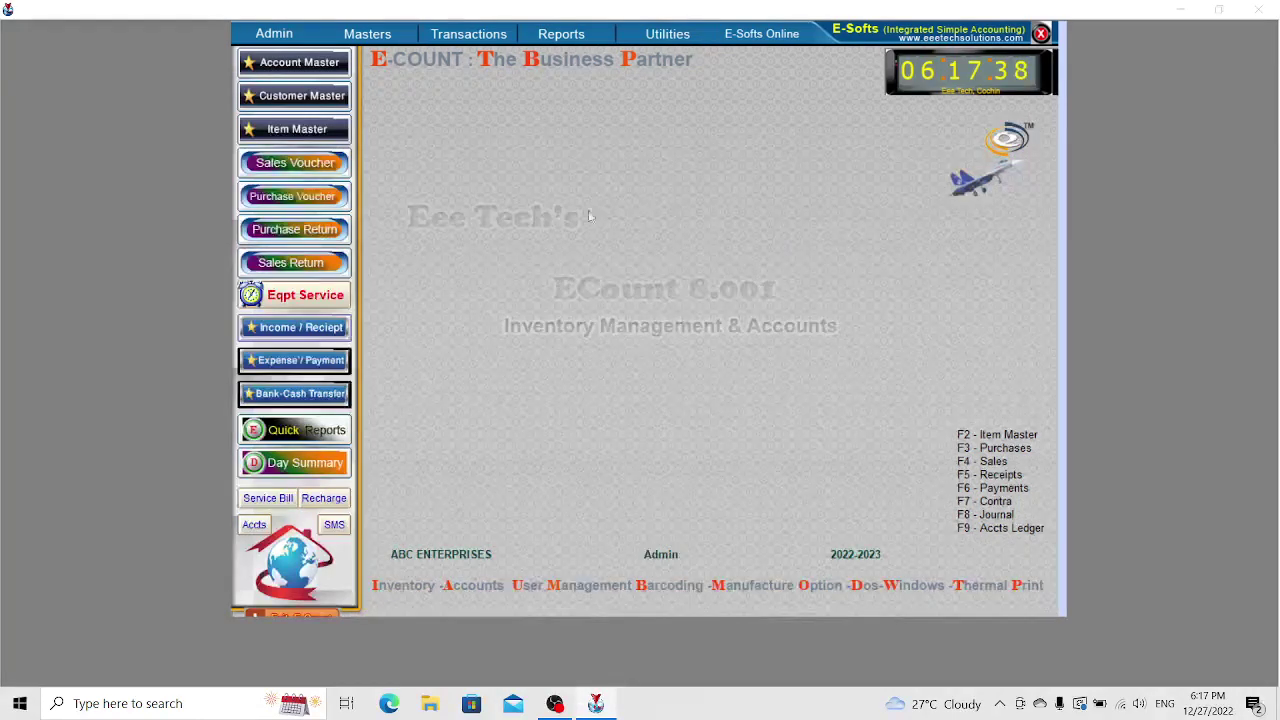
Add a user named yy, entering the account password and its confirmation.
left_click(278, 36)
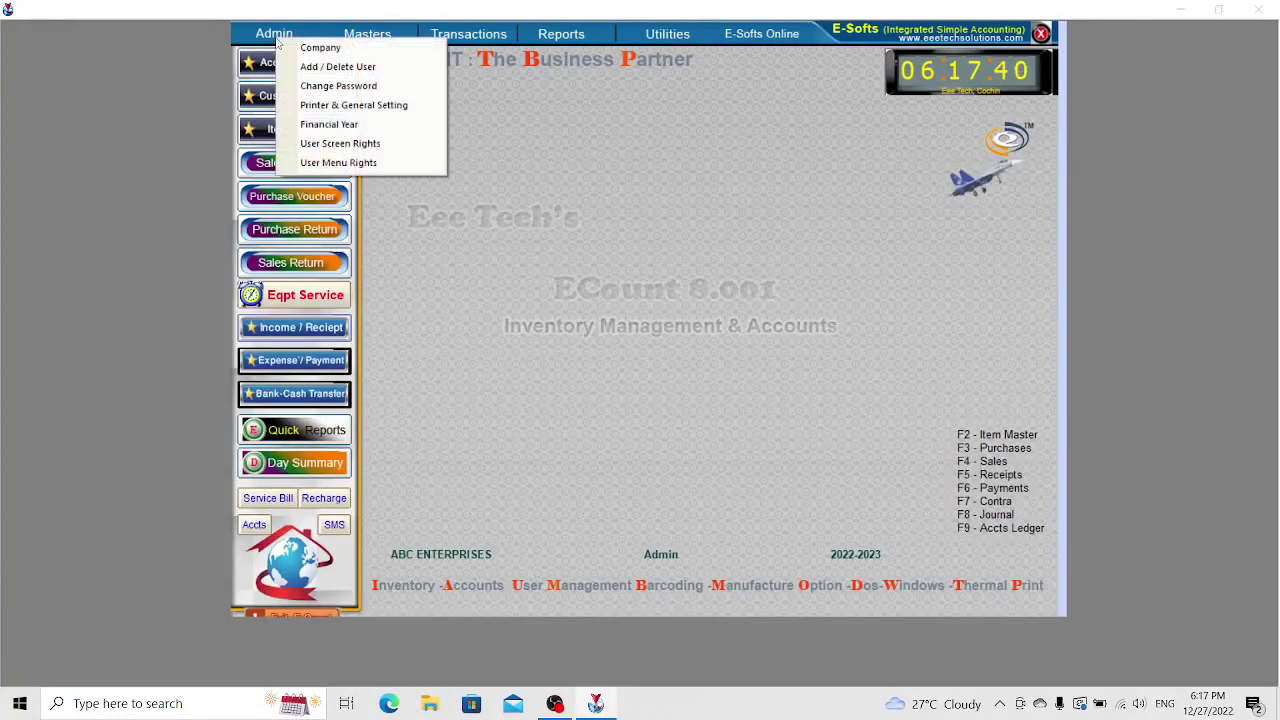
left_click(322, 68)
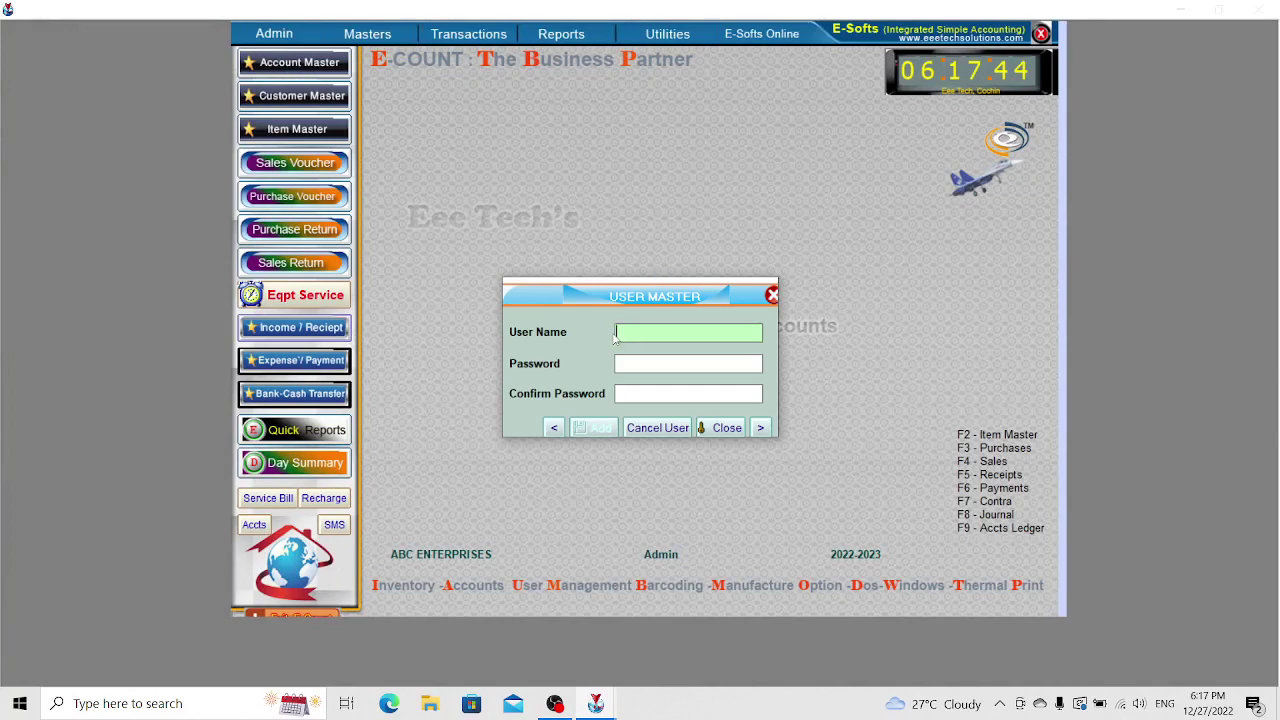
type("yy")
key("Return")
type("yy")
key("Return")
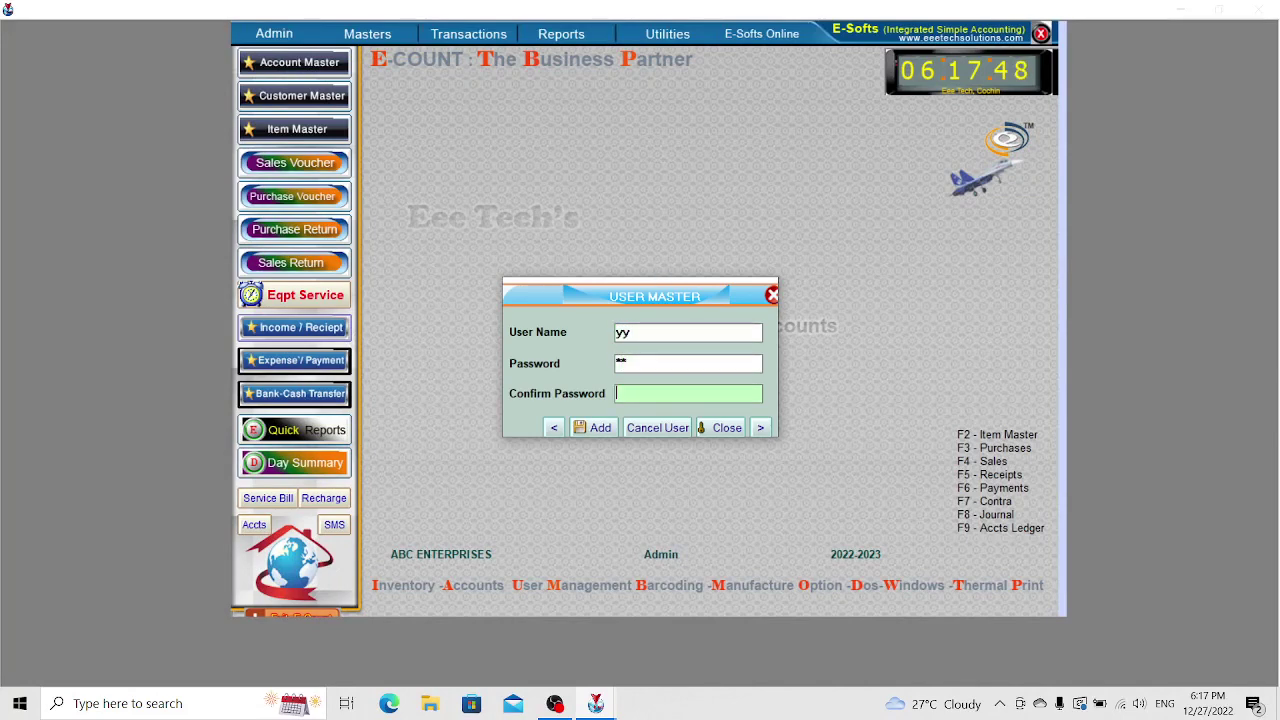
type("yy")
left_click(594, 427)
left_click(687, 407)
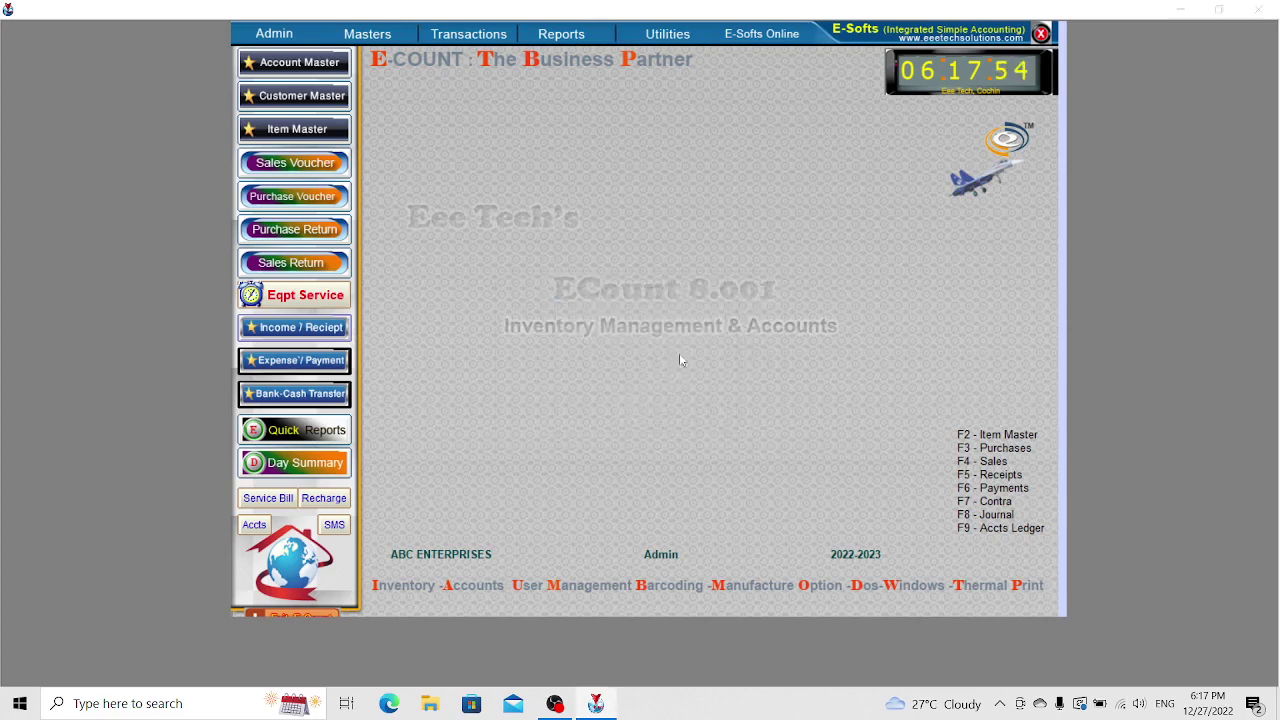
Change the password of user yy, filling in the password fields and the confirmation, and save it.
left_click(275, 38)
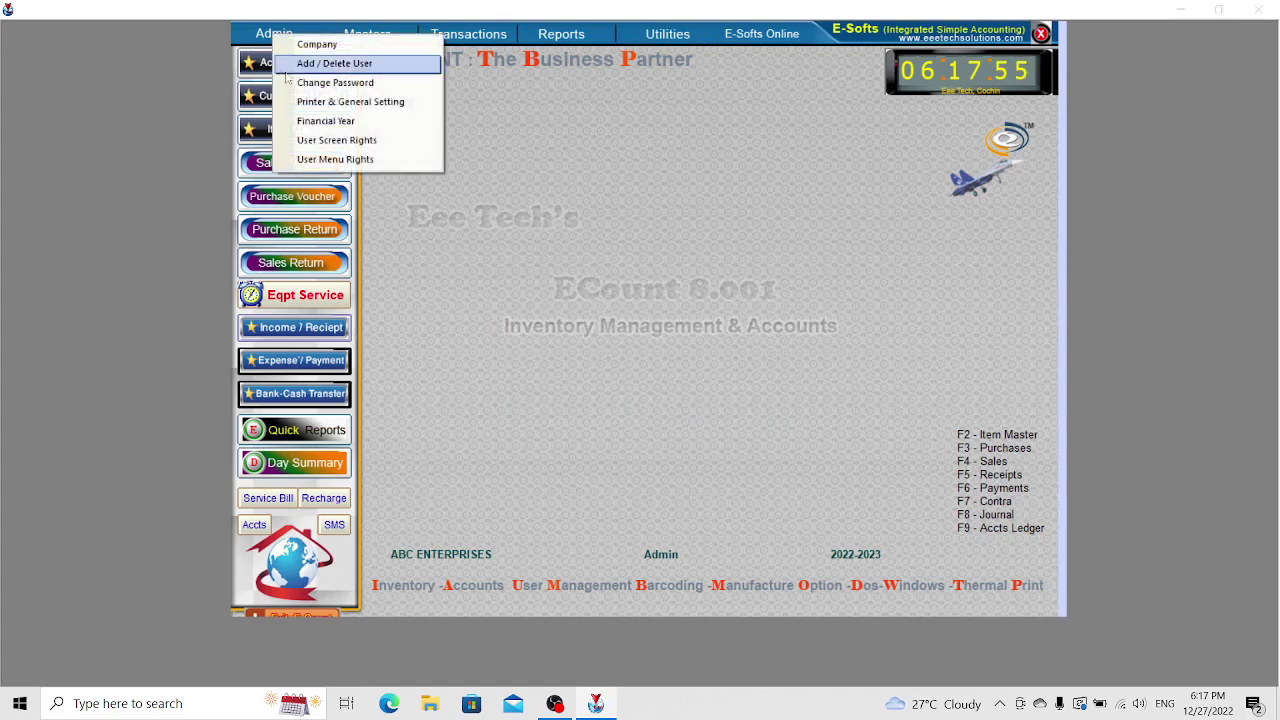
left_click(341, 85)
type("yy")
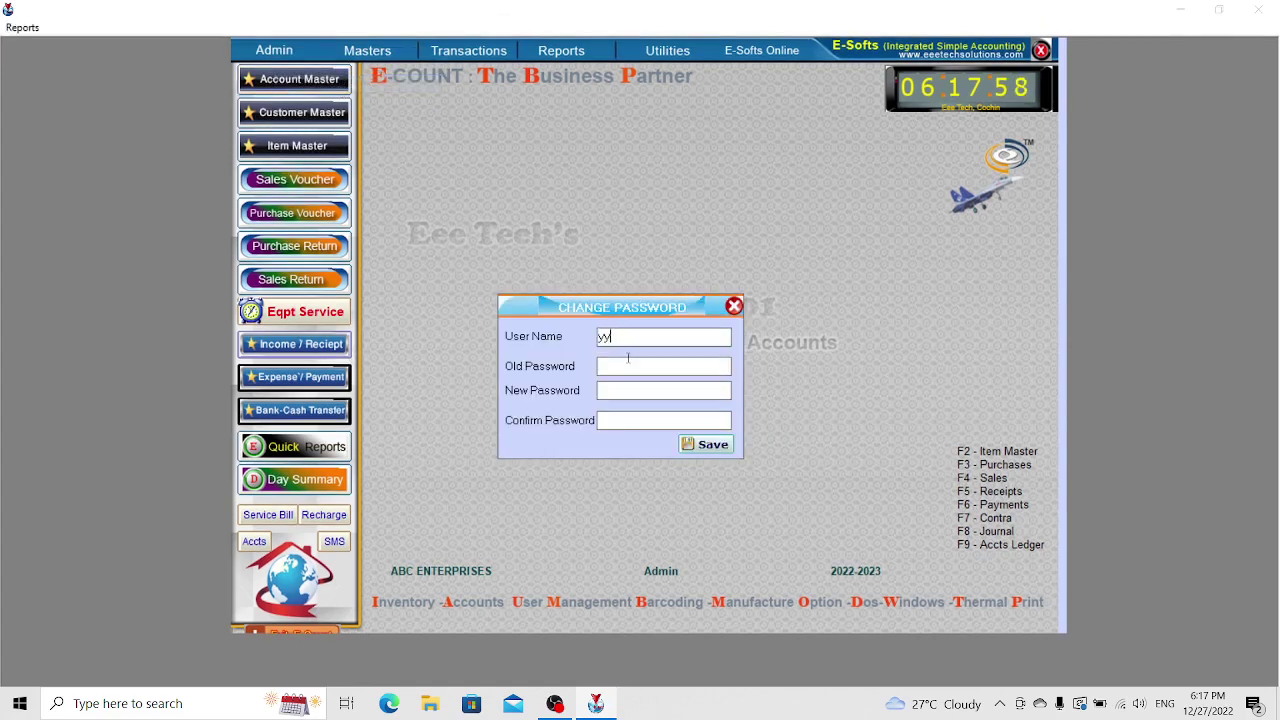
key("Tab")
type("1")
key("Tab")
left_click(615, 418)
type("1")
left_click(707, 444)
left_click(722, 411)
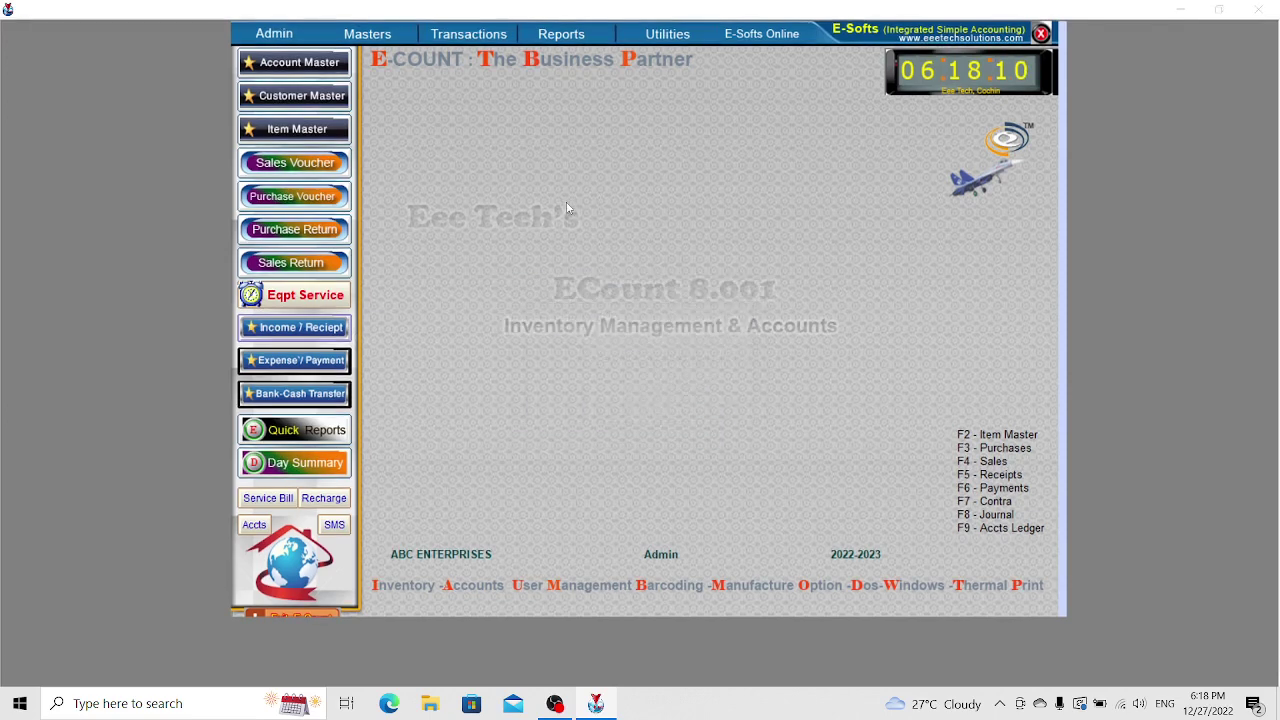
Open the print and general settings and examine the DOS rollback, eject, barcode header, barcode security and currency options.
left_click(293, 36)
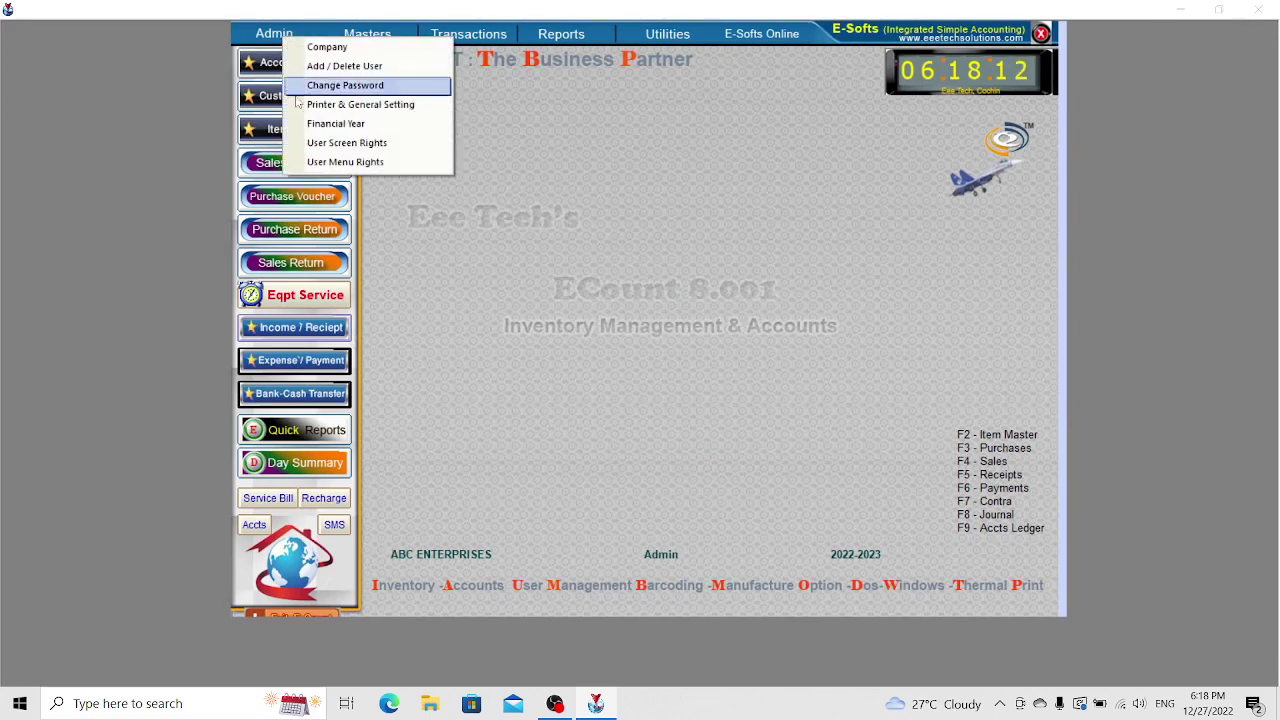
left_click(336, 106)
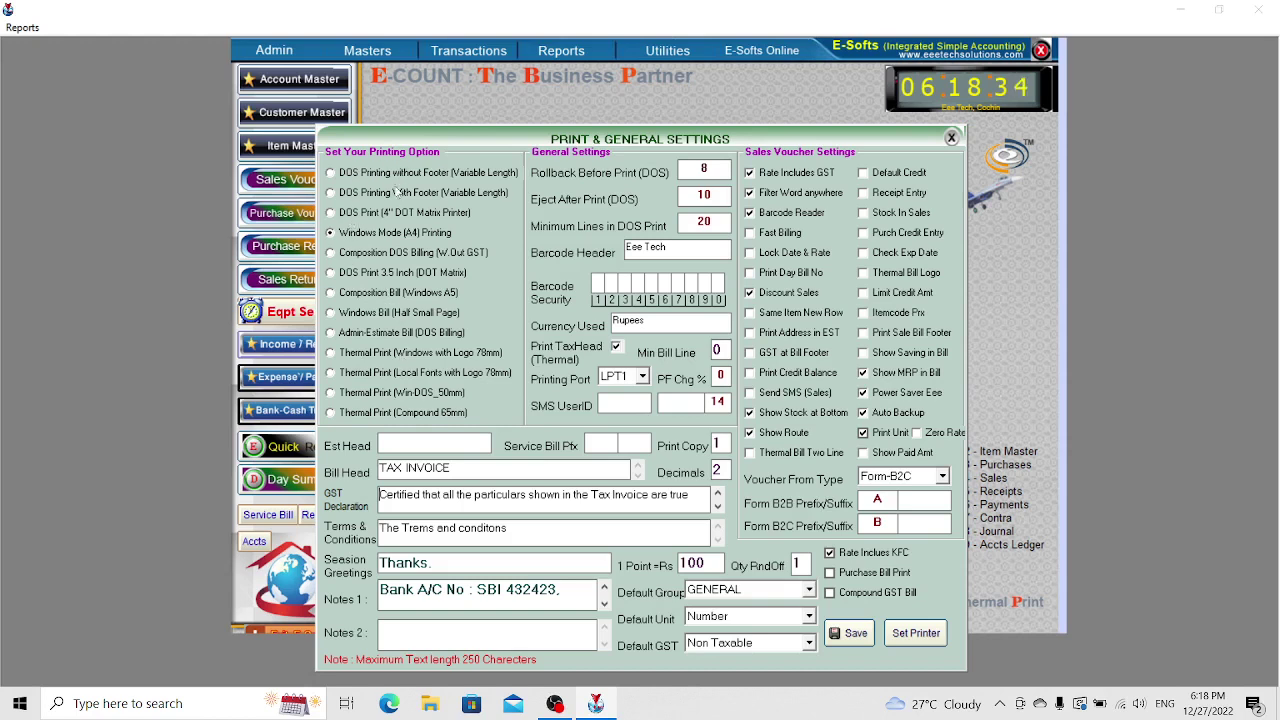
left_click(700, 172)
double_click(703, 169)
double_click(704, 194)
left_click(698, 193)
left_click(667, 250)
left_click(610, 283)
left_click_drag(647, 320, 567, 328)
Examine the bill head, season greetings and first notes texts used on printed bills.
left_click(479, 470)
left_click_drag(479, 470, 377, 472)
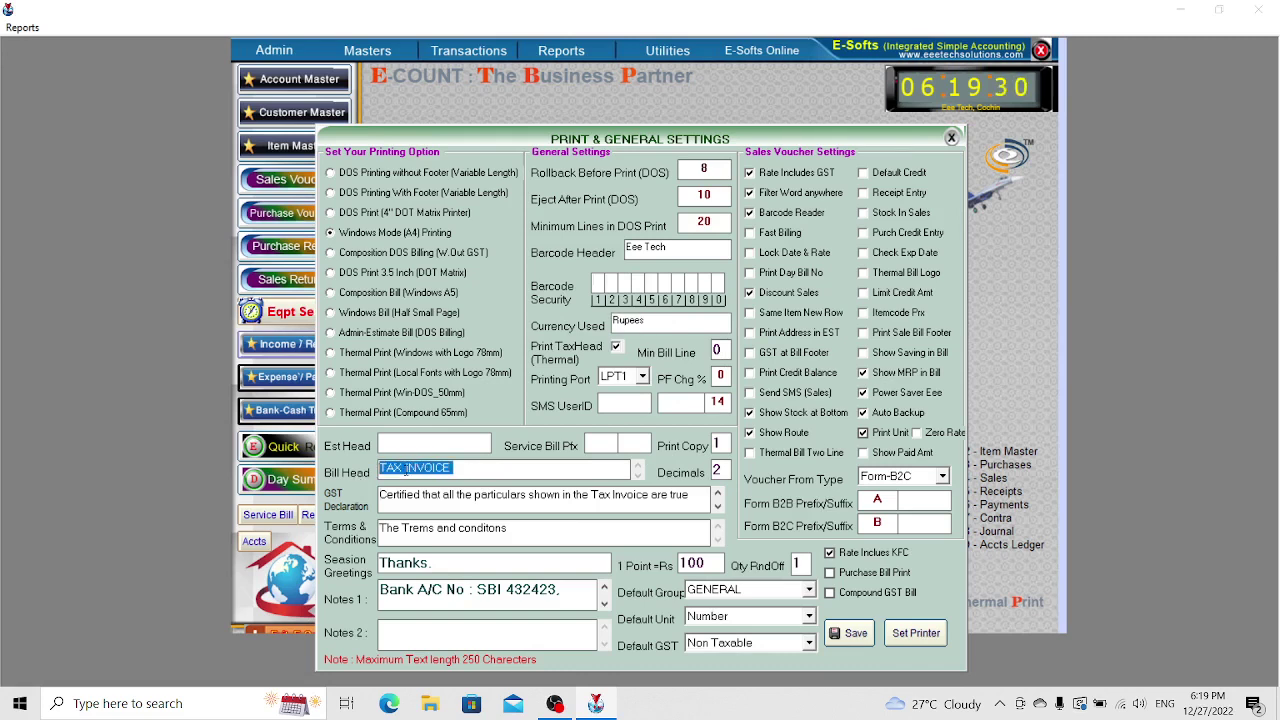
left_click(475, 471)
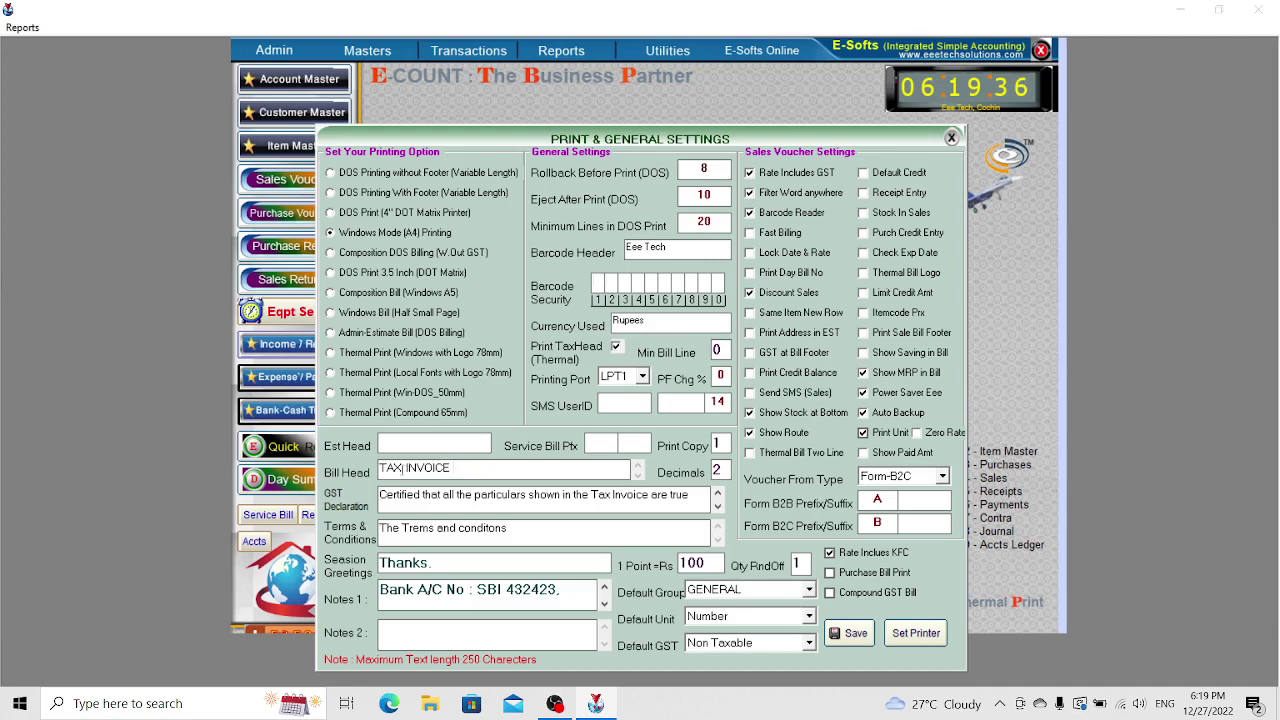
left_click_drag(402, 468, 465, 471)
left_click(467, 471)
left_click_drag(455, 562, 368, 564)
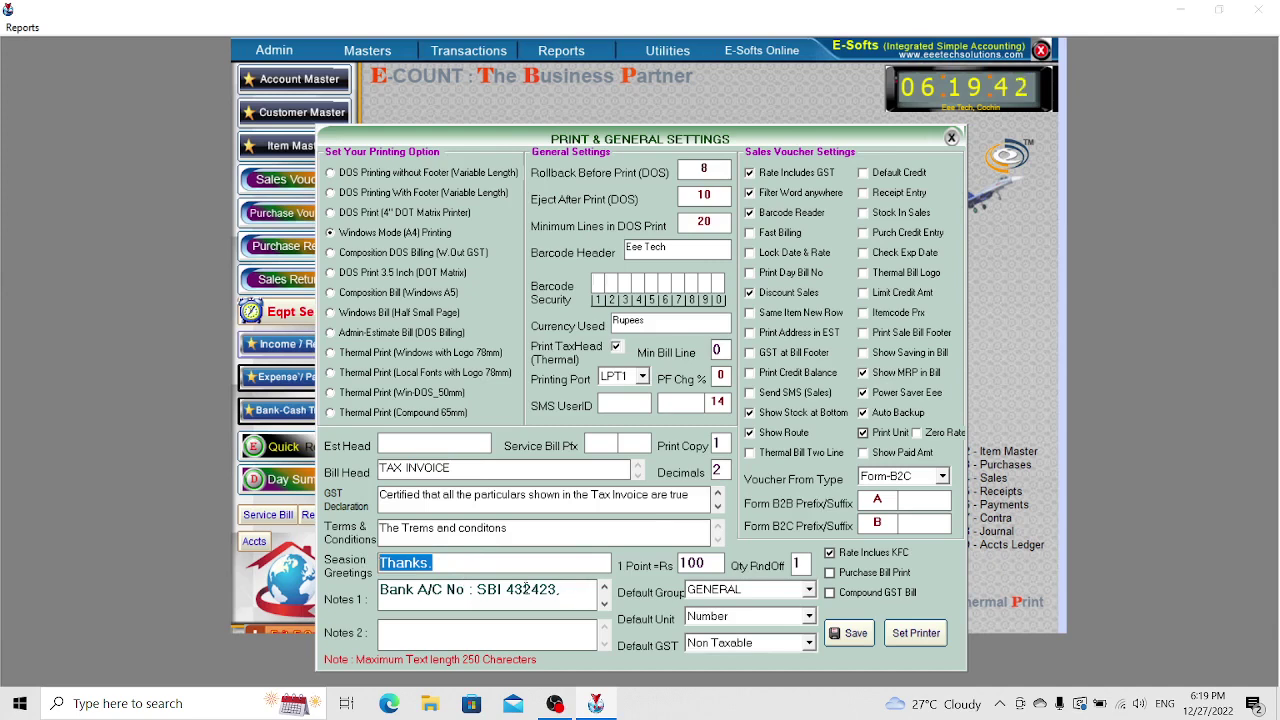
left_click(411, 562)
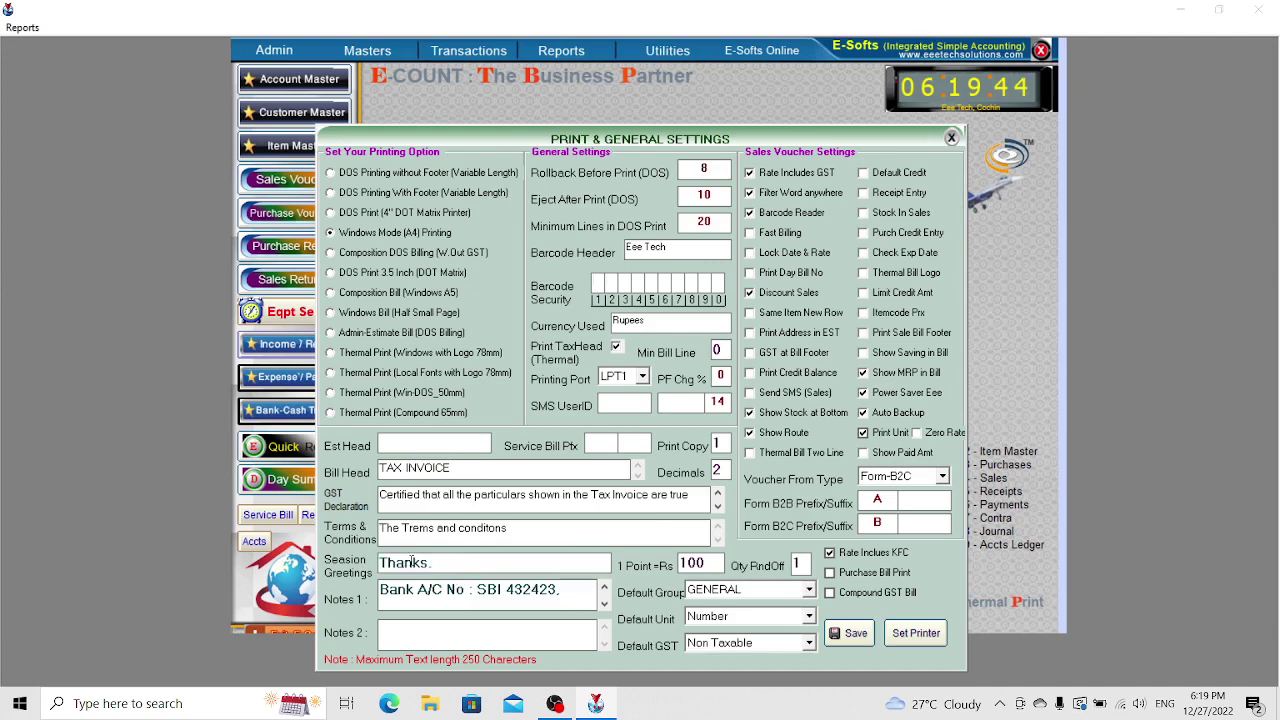
left_click_drag(435, 563, 379, 563)
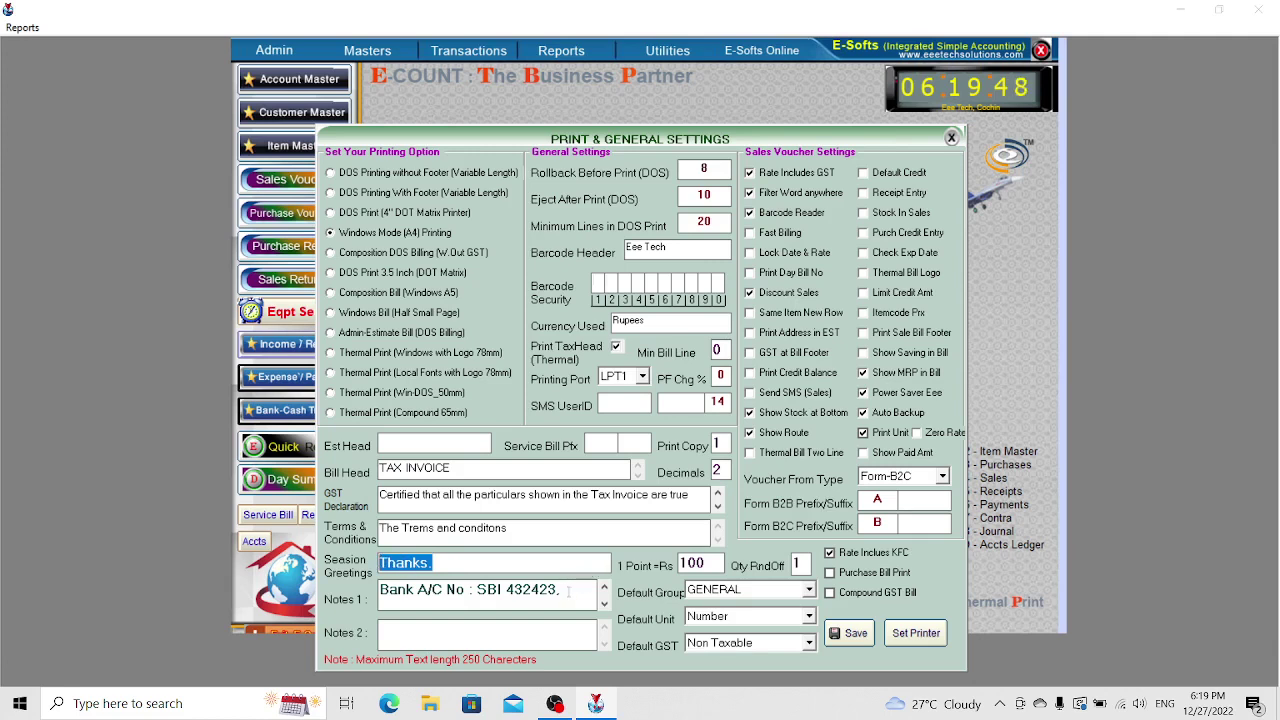
left_click_drag(568, 592, 376, 595)
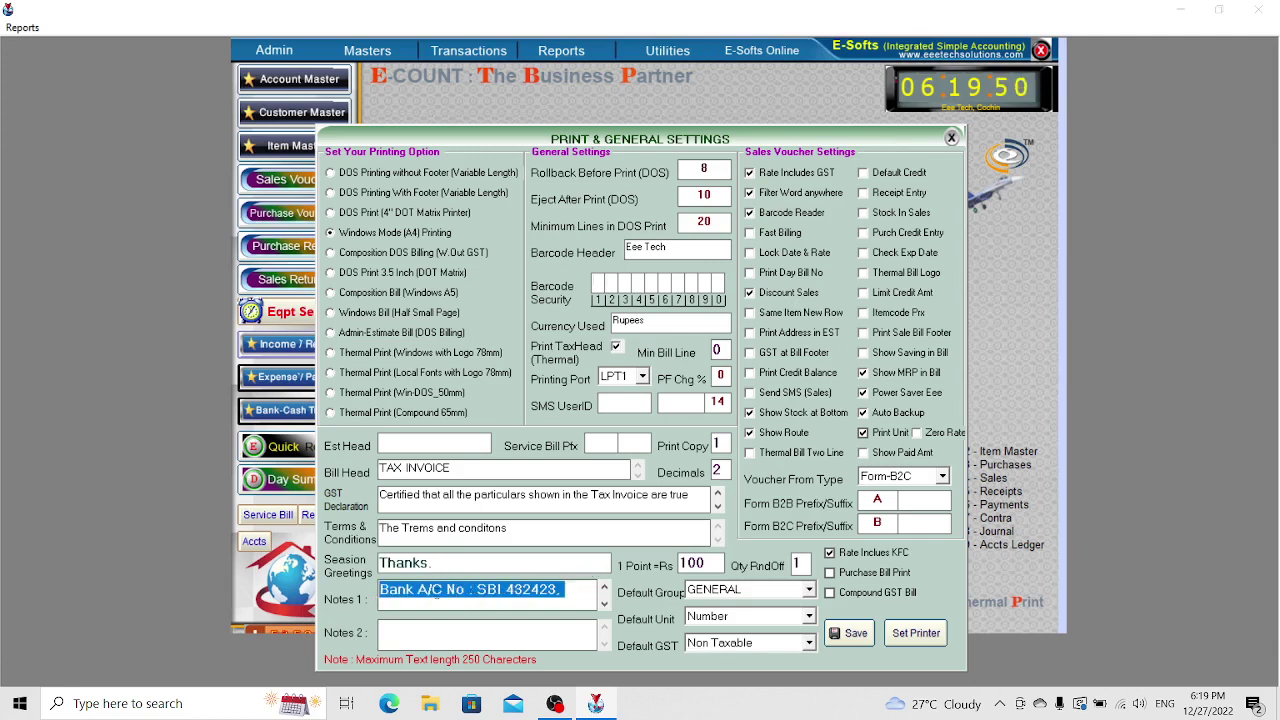
left_click(431, 597)
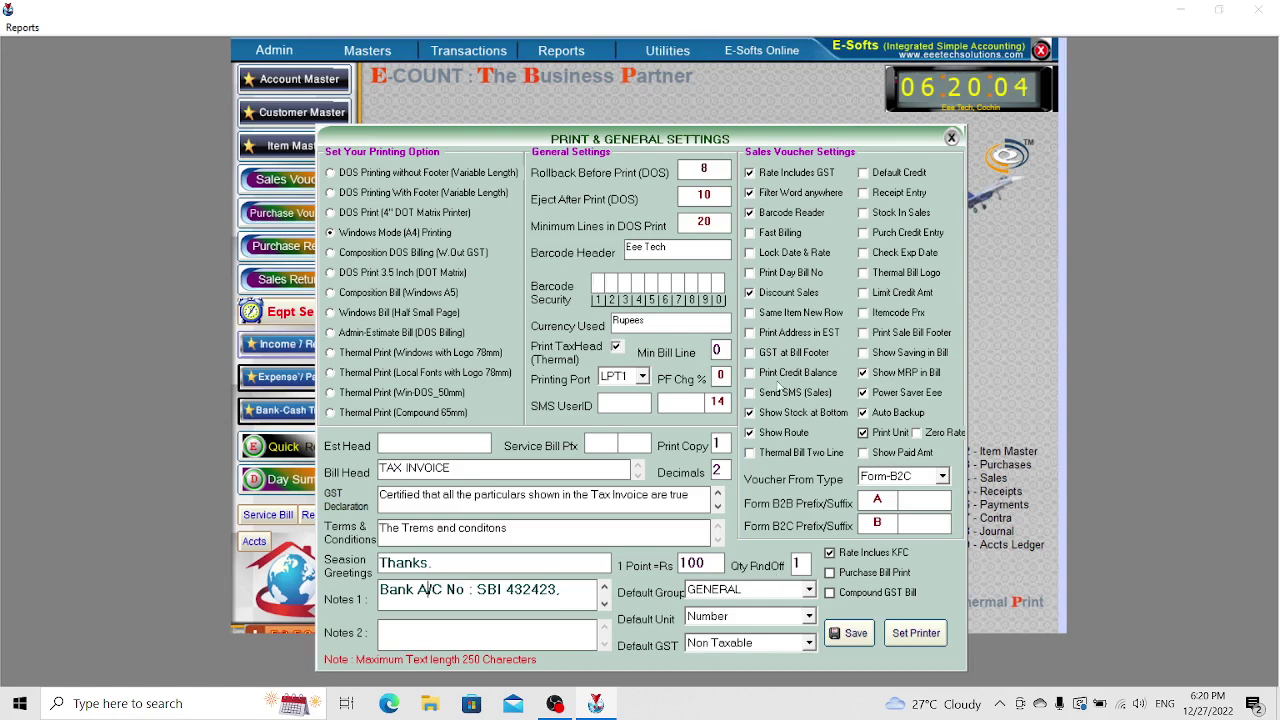
Turn off Discount Sales and Show MRP in Bill in the sales voucher settings, keeping Rate Includes GST enabled.
left_click(752, 173)
left_click(752, 173)
left_click(750, 174)
left_click(750, 294)
left_click(866, 374)
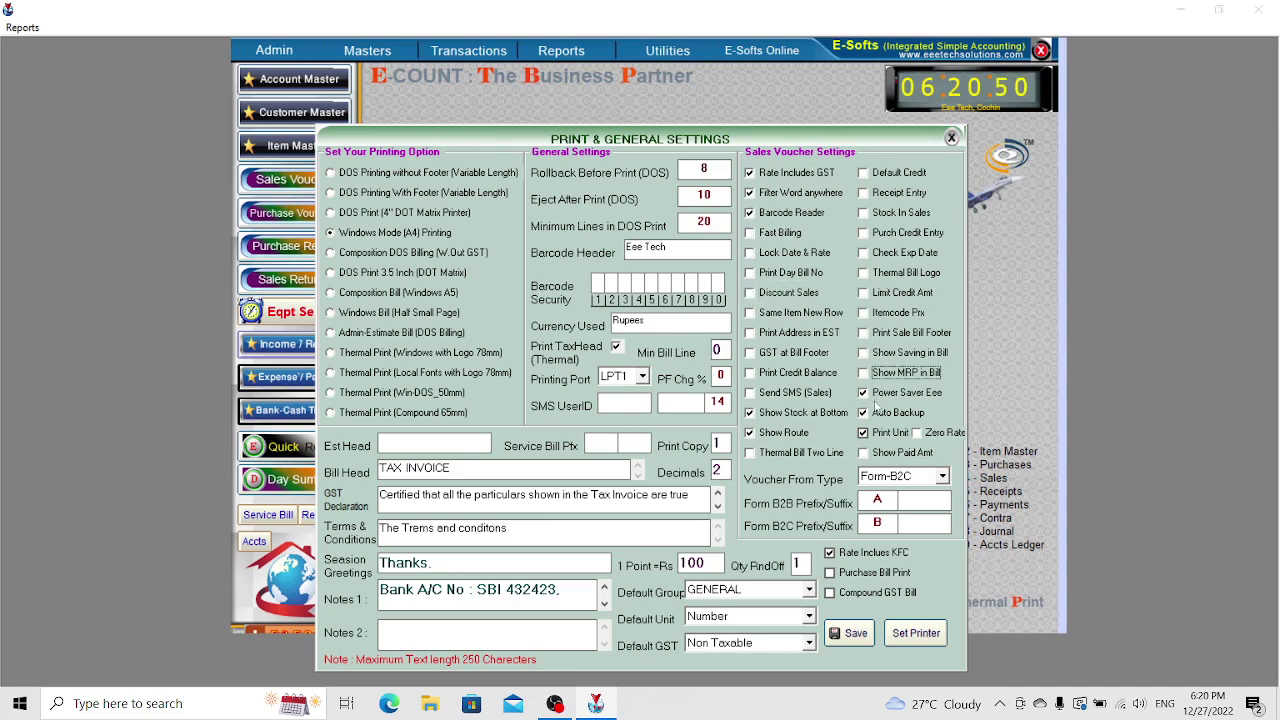
Select Form-B2C as the voucher form type and examine the Form B2B and Form B2C prefix fields.
left_click(903, 477)
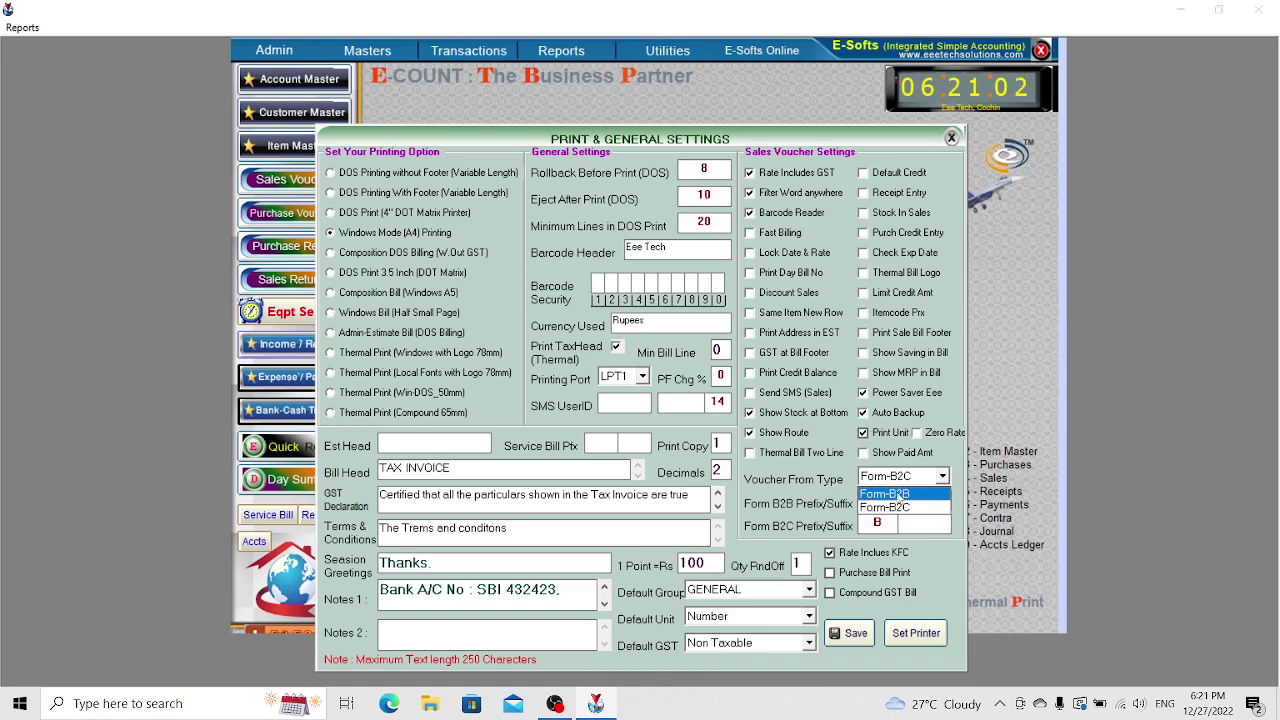
left_click(895, 506)
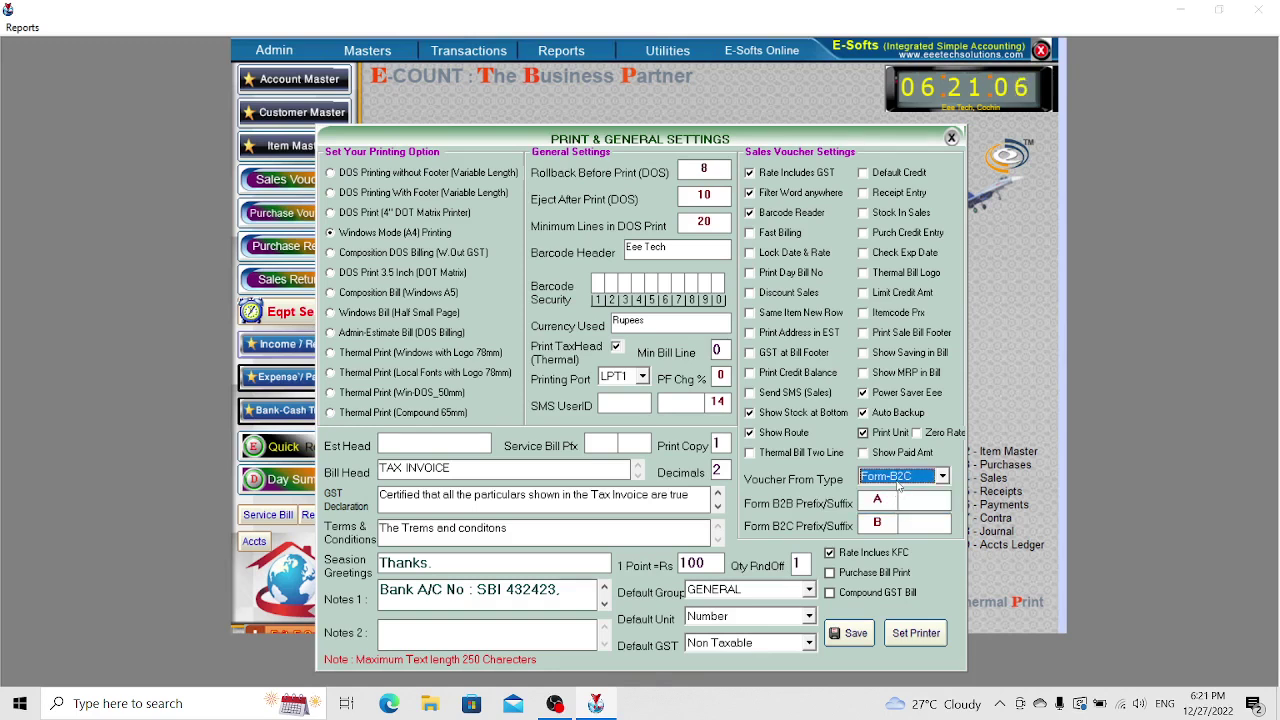
left_click(877, 500)
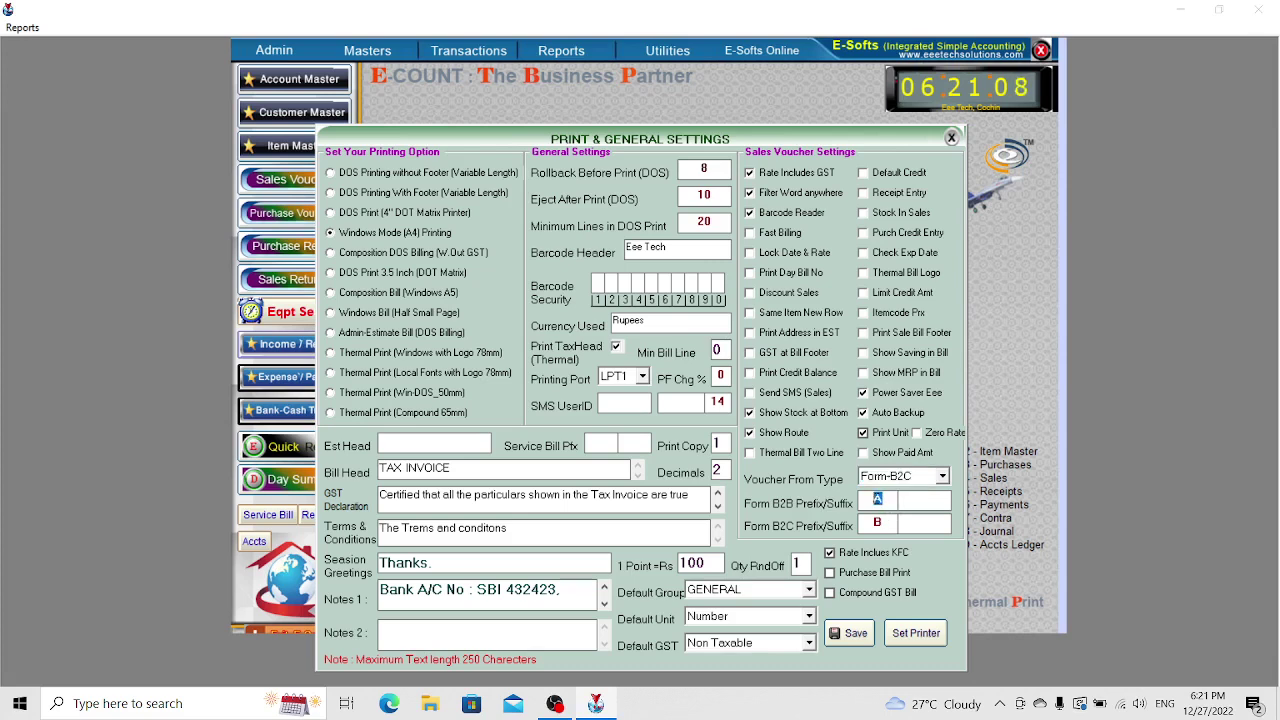
left_click(880, 522)
left_click(877, 500)
key("Tab")
left_click(892, 502)
left_click(884, 524)
left_click(884, 522)
Save the print and general settings and close their window.
left_click(862, 633)
left_click(662, 401)
left_click(951, 137)
Open the user screen rights for Admin and examine the full list of screens in the Transaction category.
left_click(274, 33)
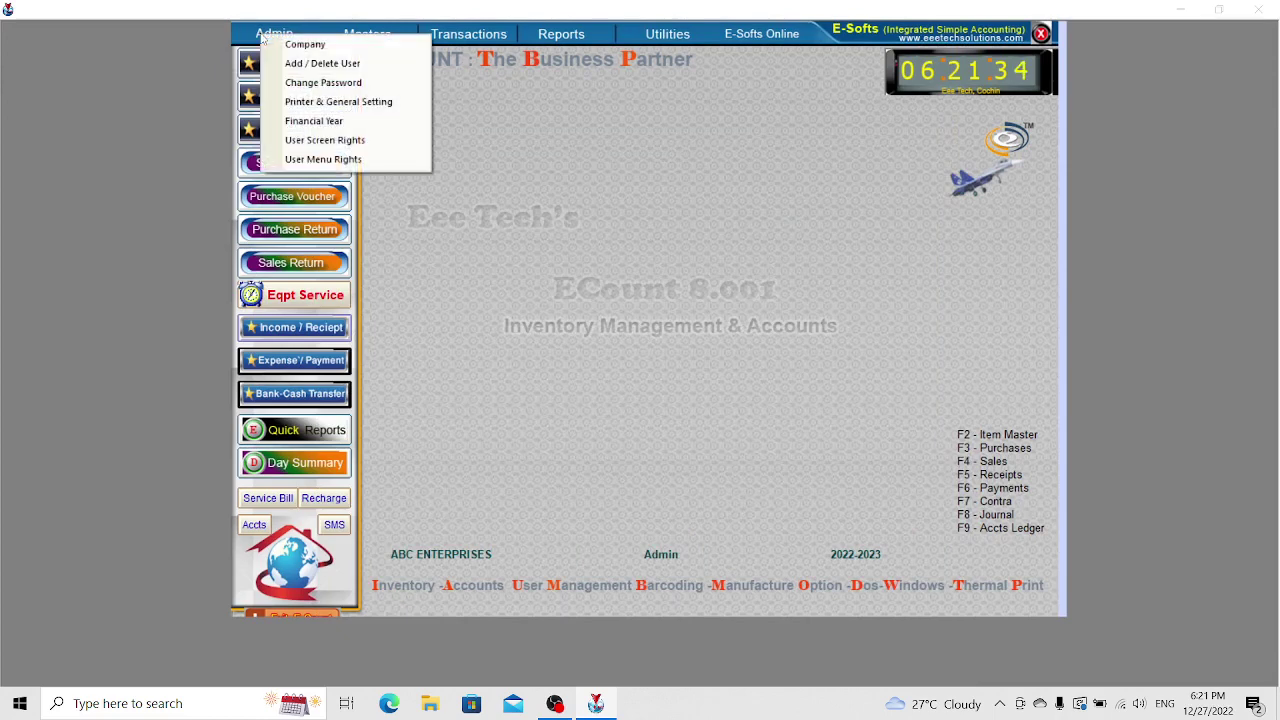
left_click(334, 142)
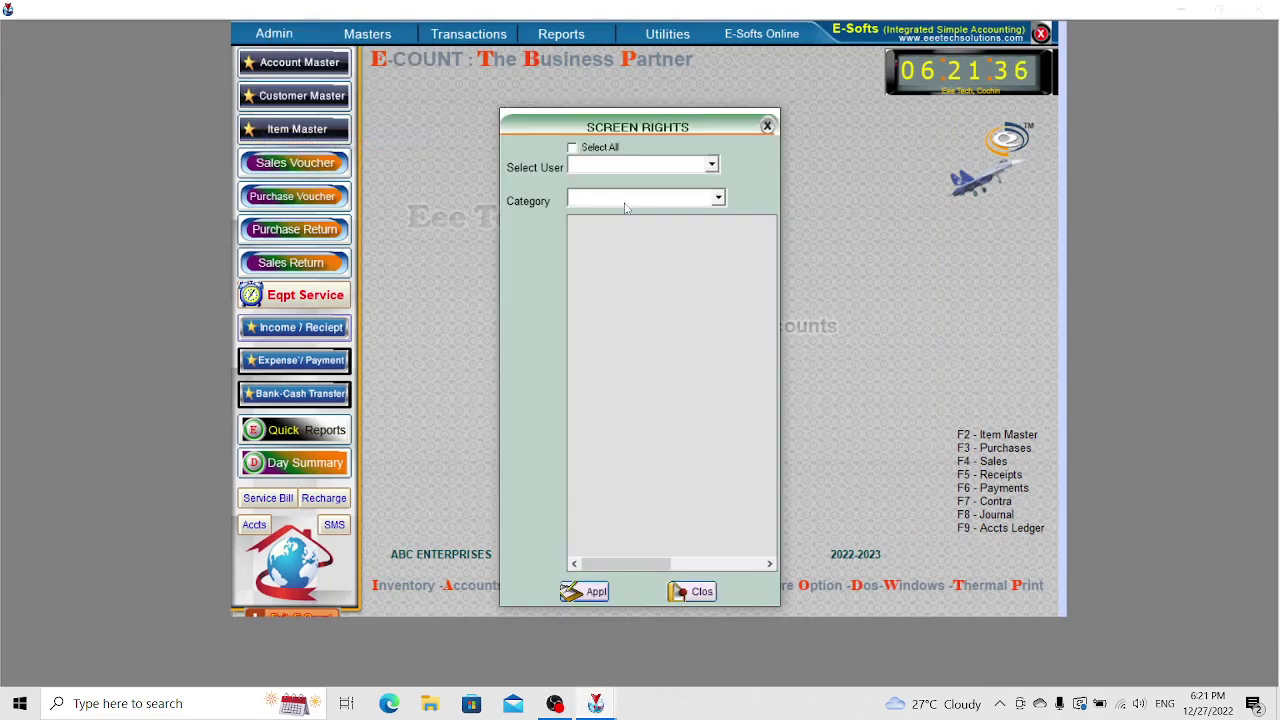
left_click(640, 163)
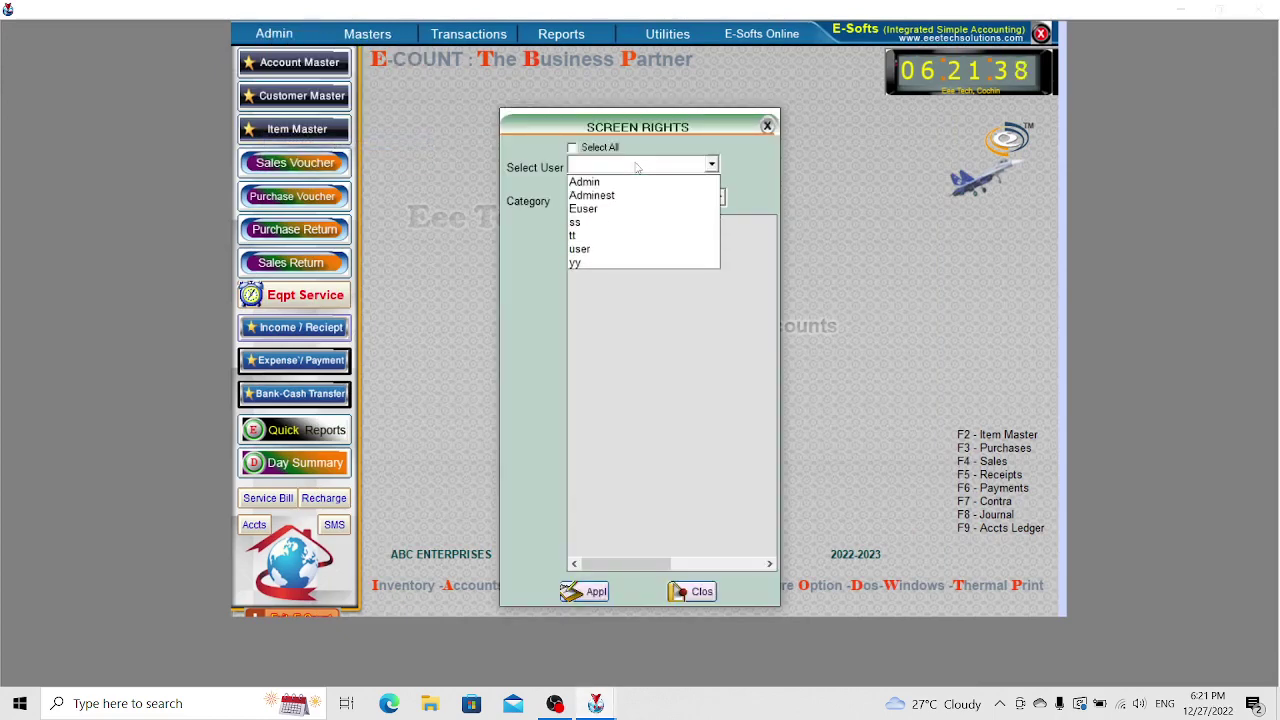
left_click(597, 183)
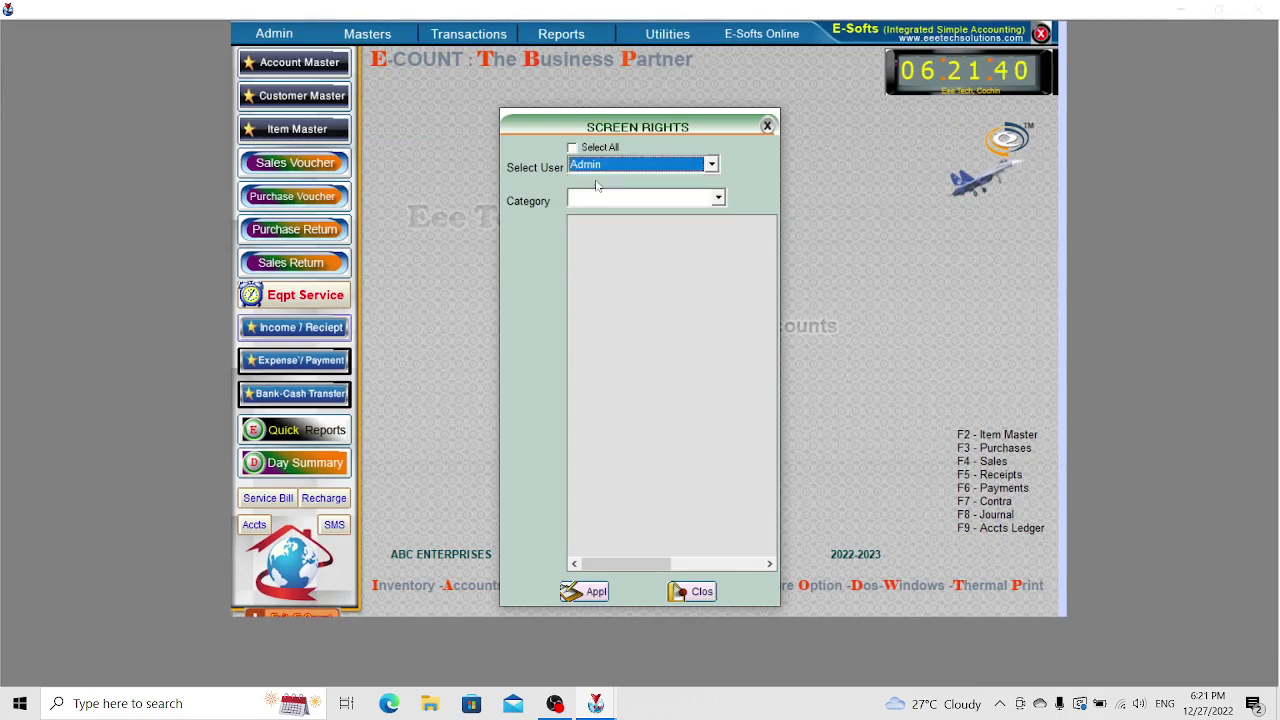
left_click(614, 199)
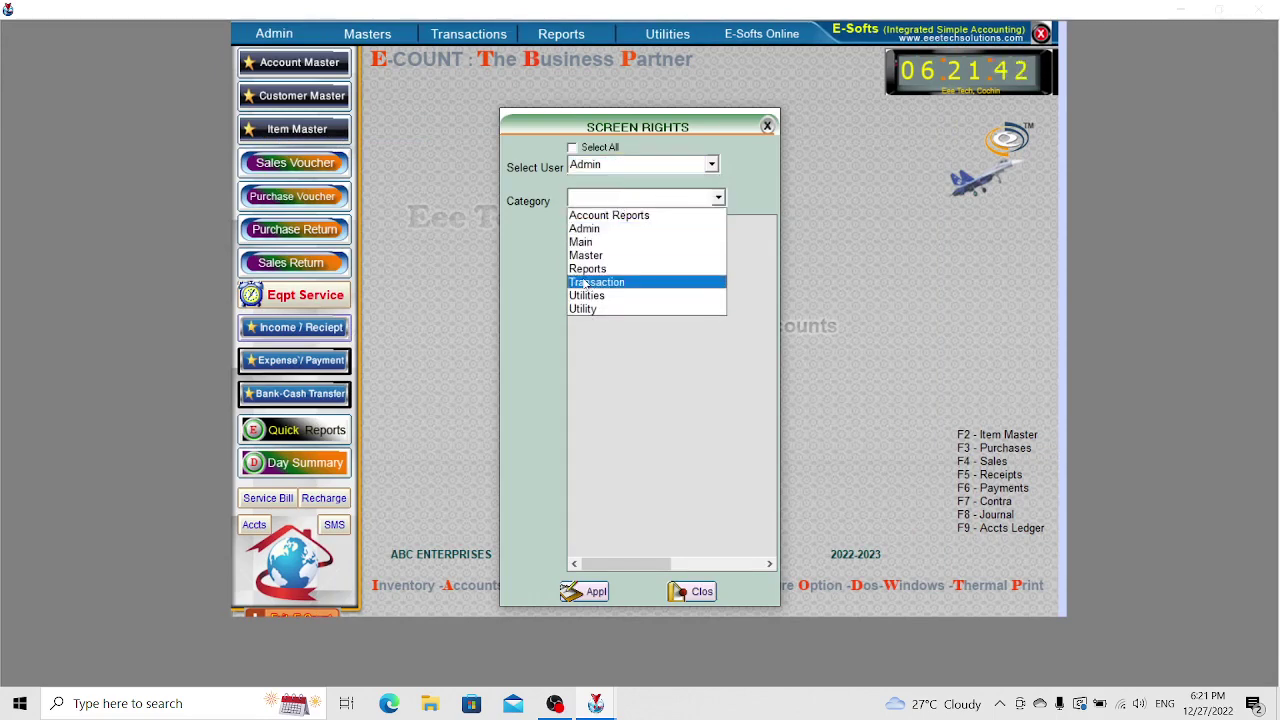
left_click(589, 285)
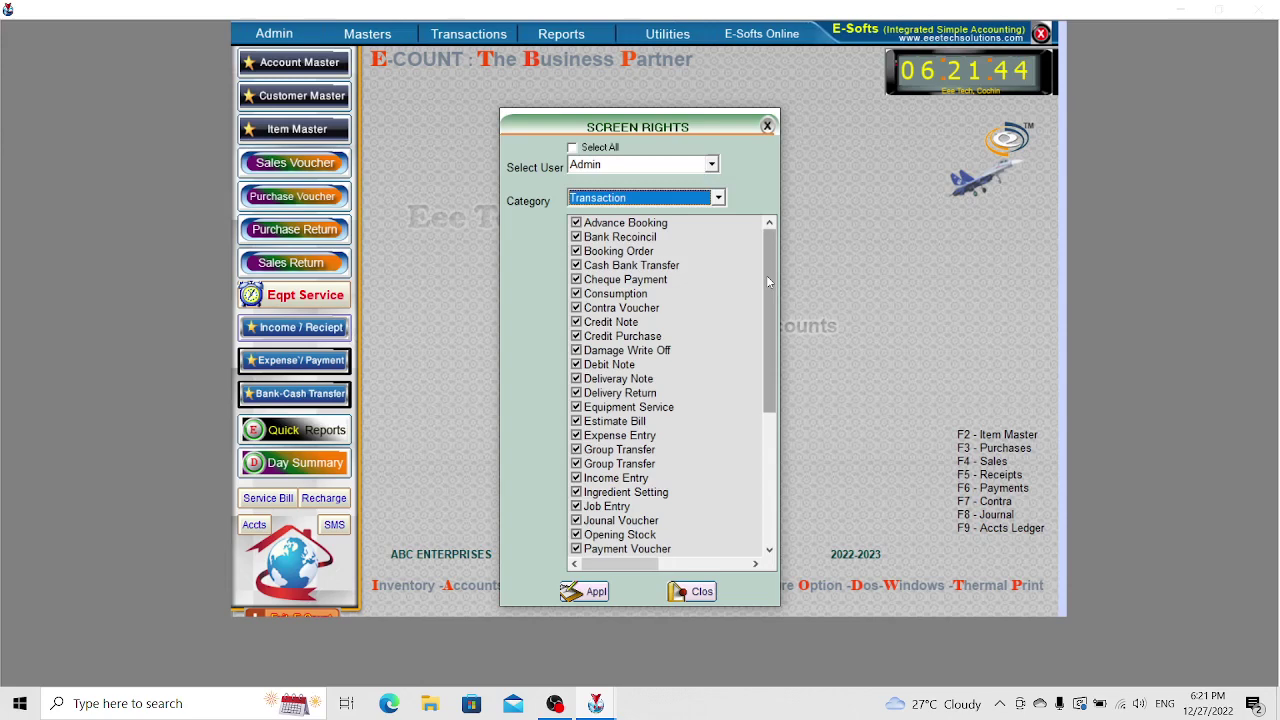
scroll(770, 314, "down", 5)
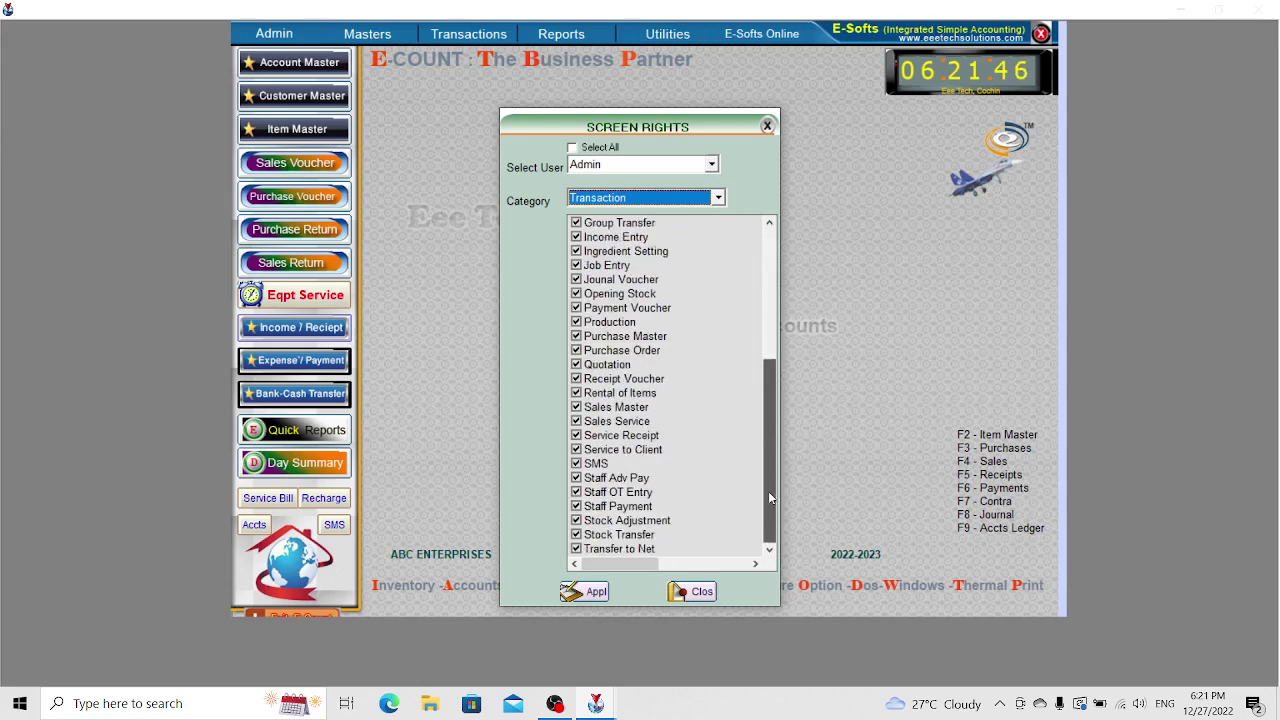
scroll(774, 295, "up", 5)
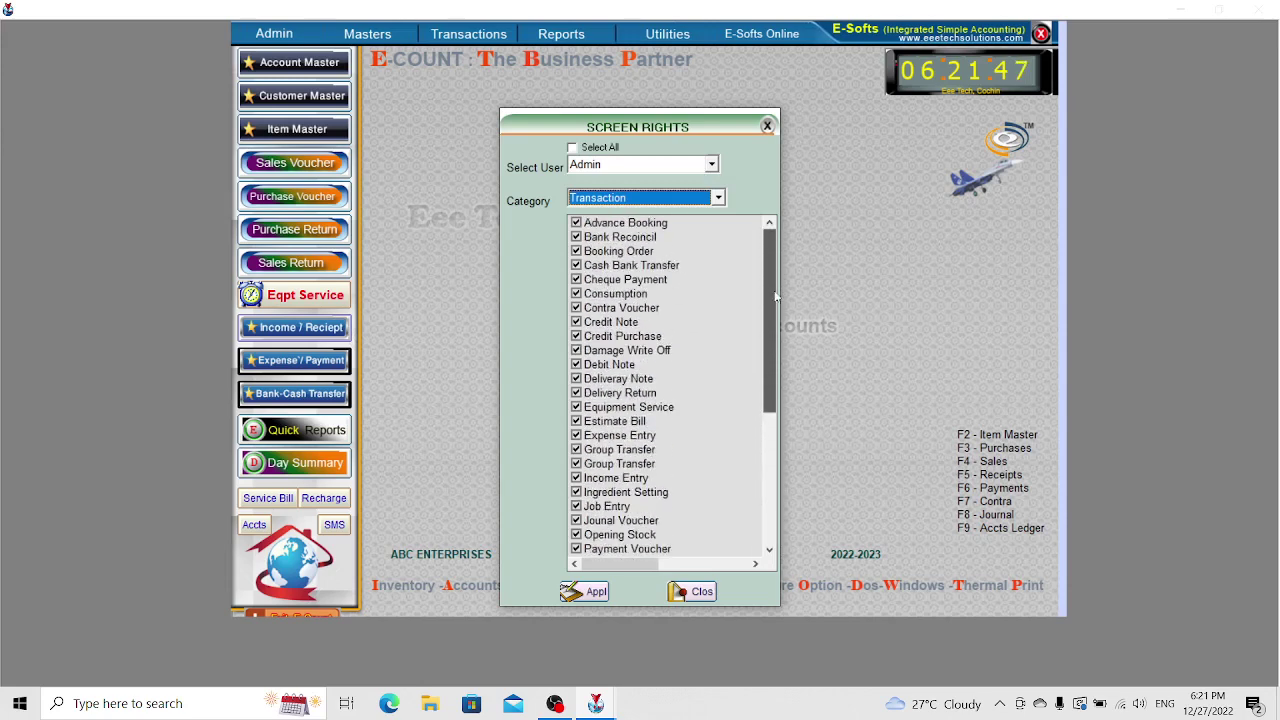
Examine Admin's screen rights in the Master category and compare them with the entries offered under Masters.
left_click(598, 197)
left_click(587, 254)
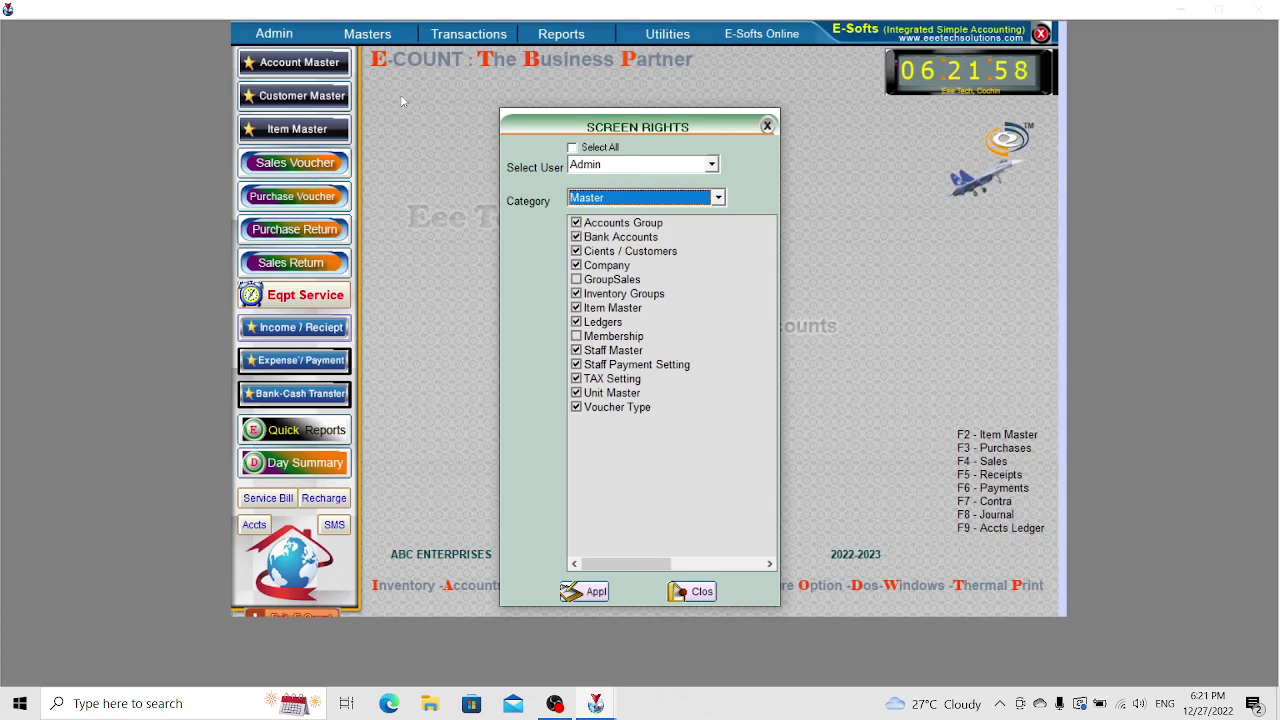
left_click(356, 38)
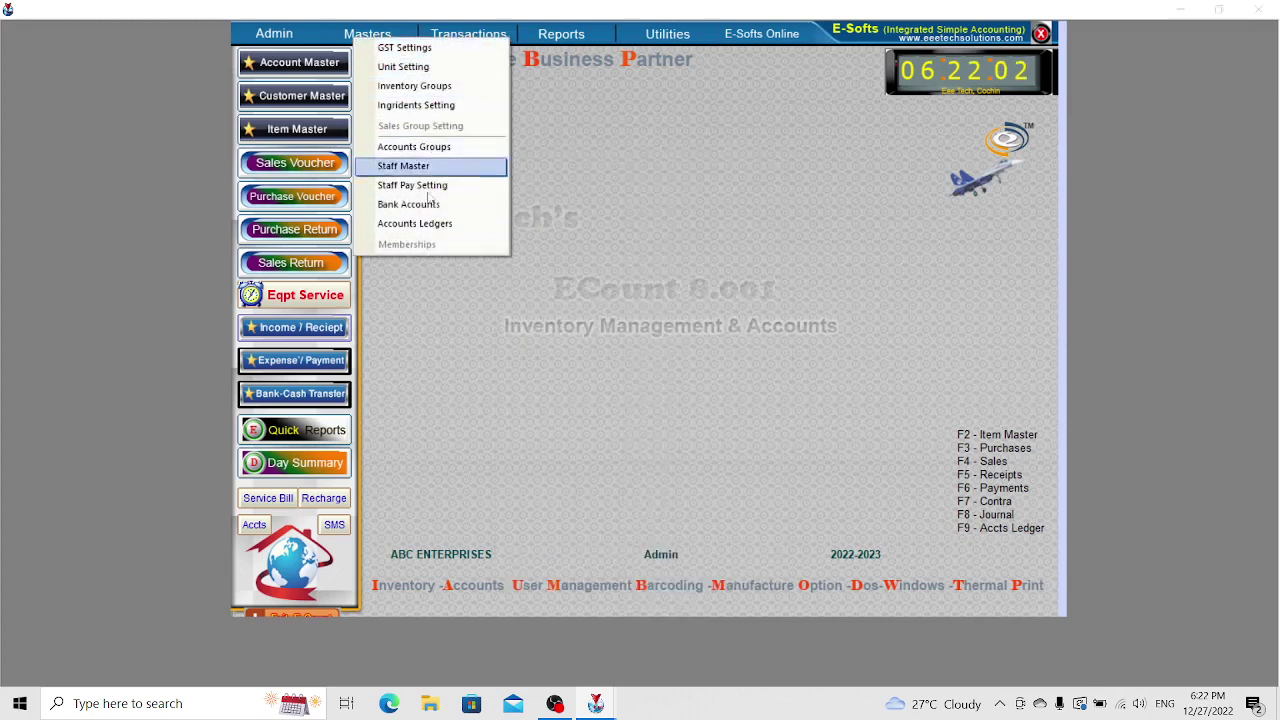
left_click(592, 184)
left_click(286, 38)
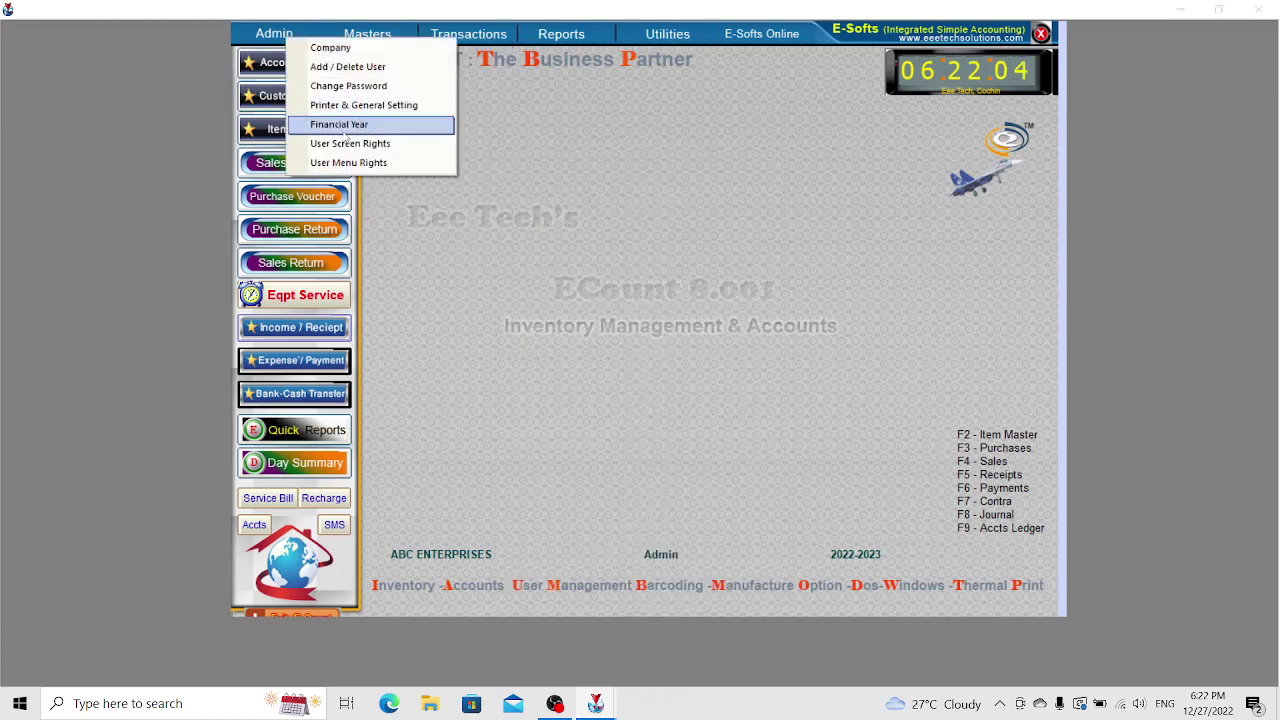
left_click(345, 140)
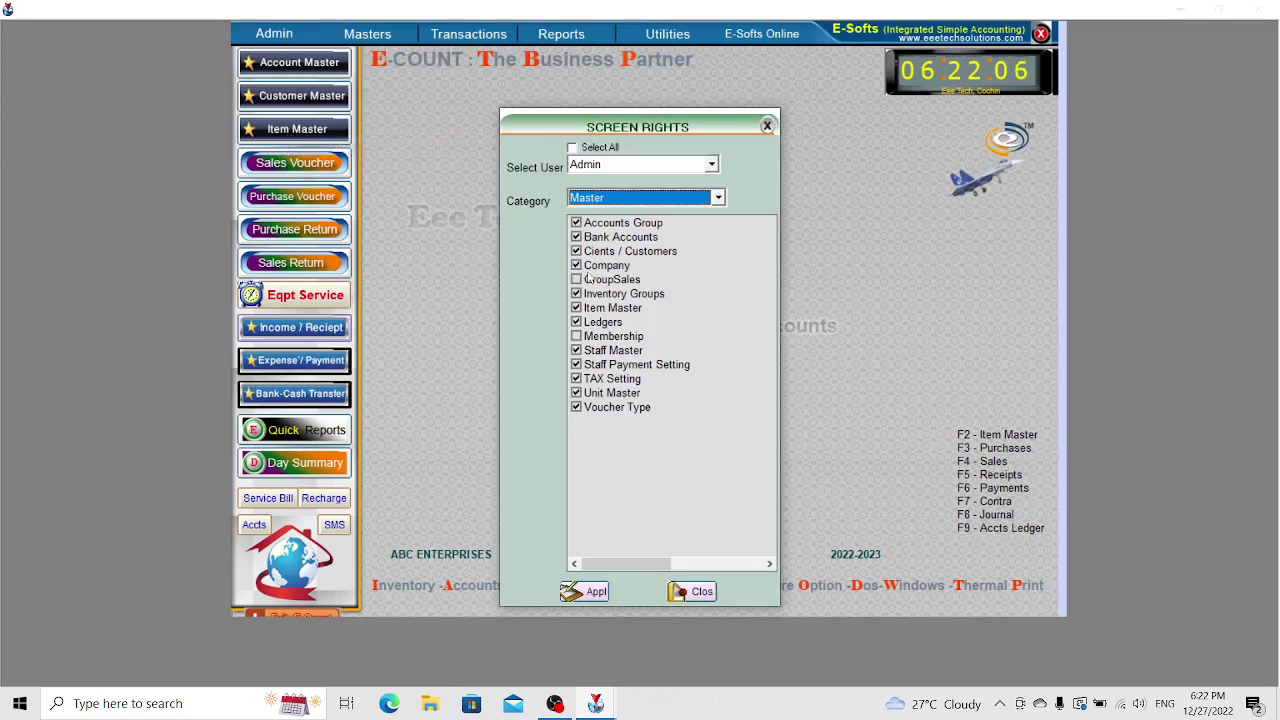
left_click(422, 95)
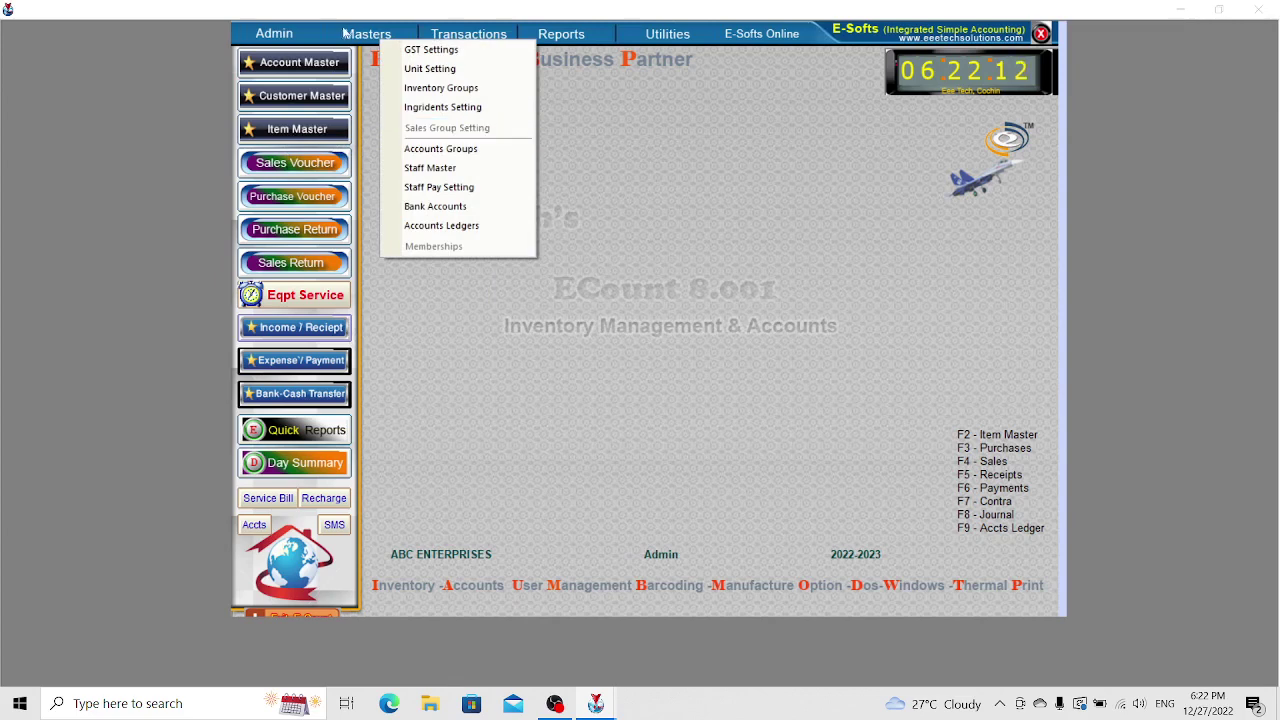
mouse_move(292, 40)
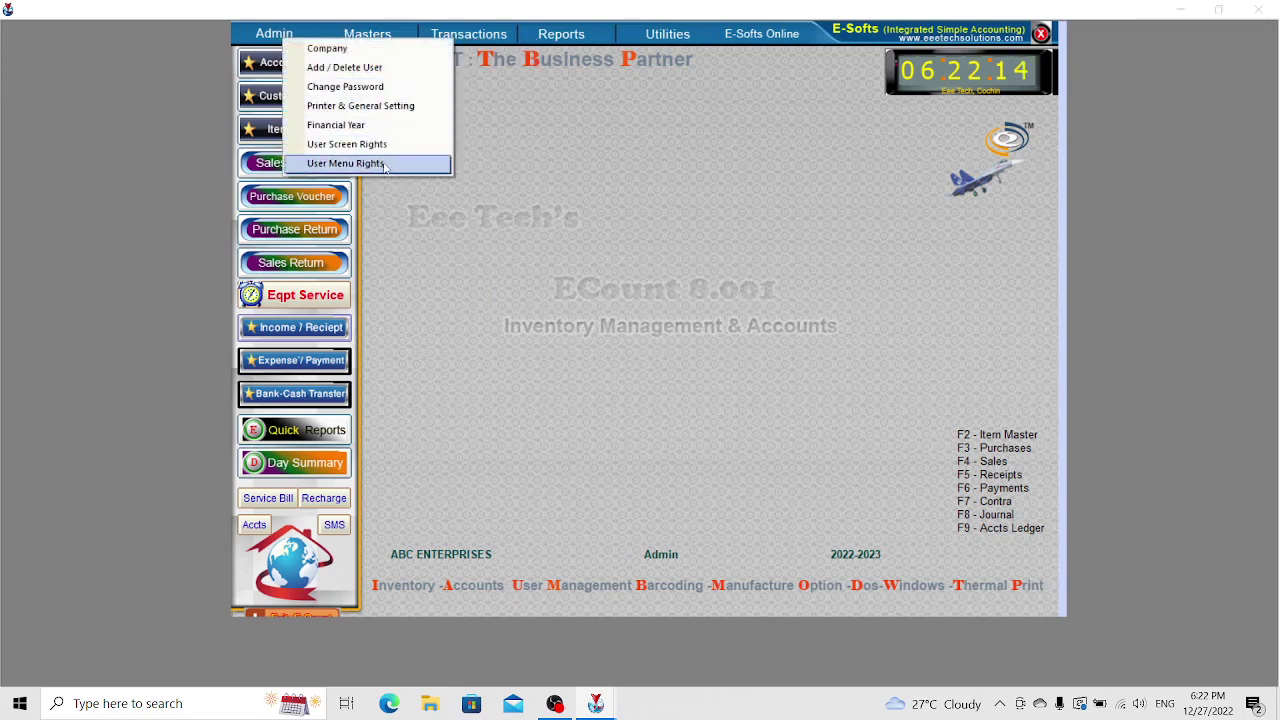
left_click(335, 143)
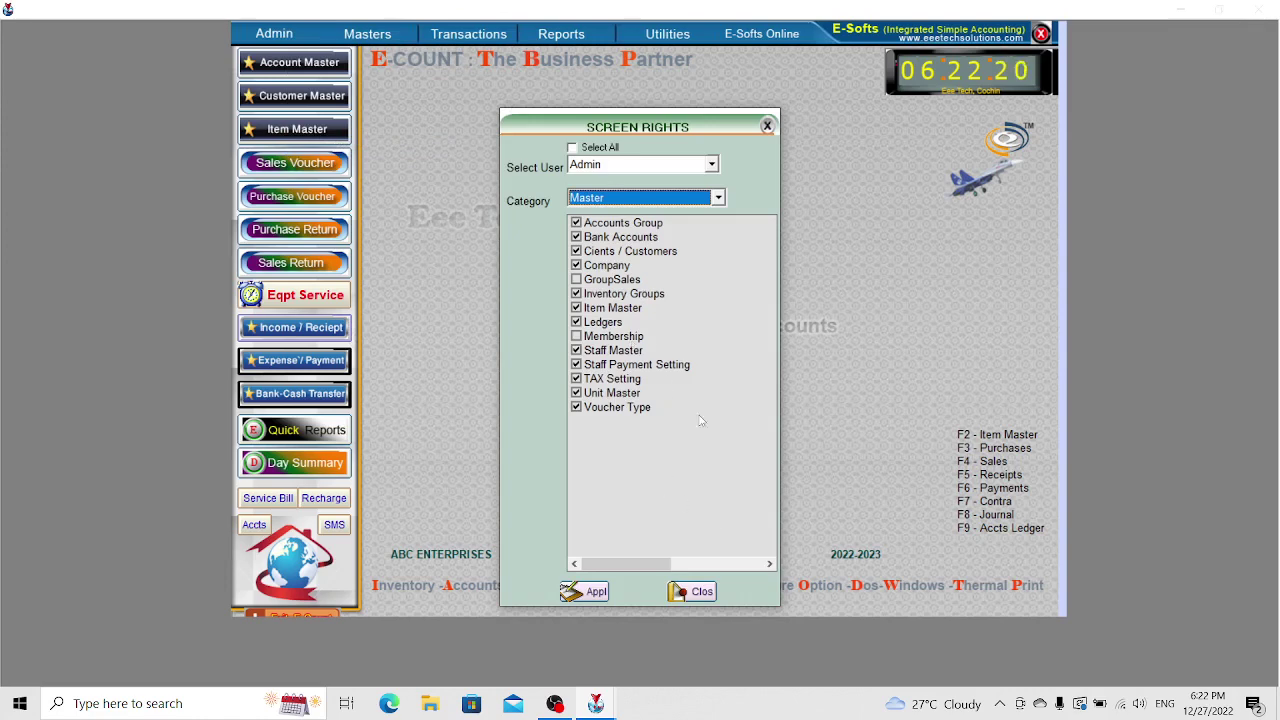
Examine the Transaction screen rights of the account named user, and close the screen rights window.
left_click(645, 197)
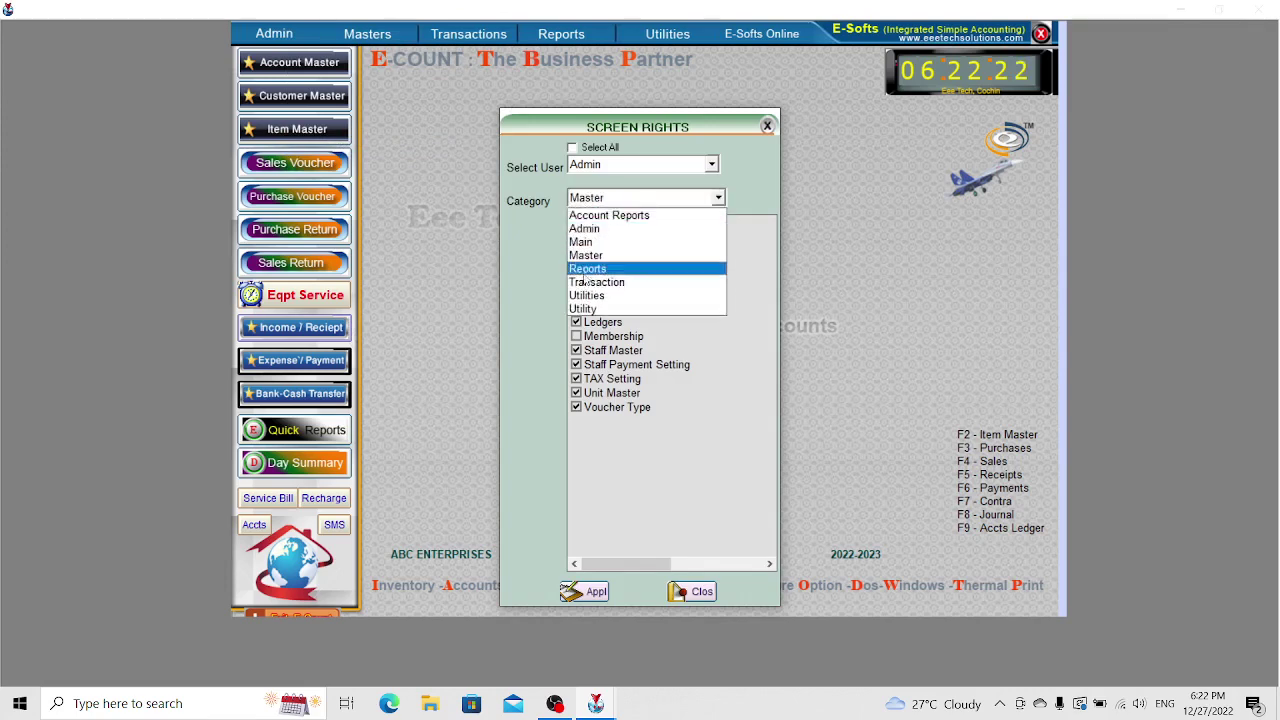
left_click(590, 282)
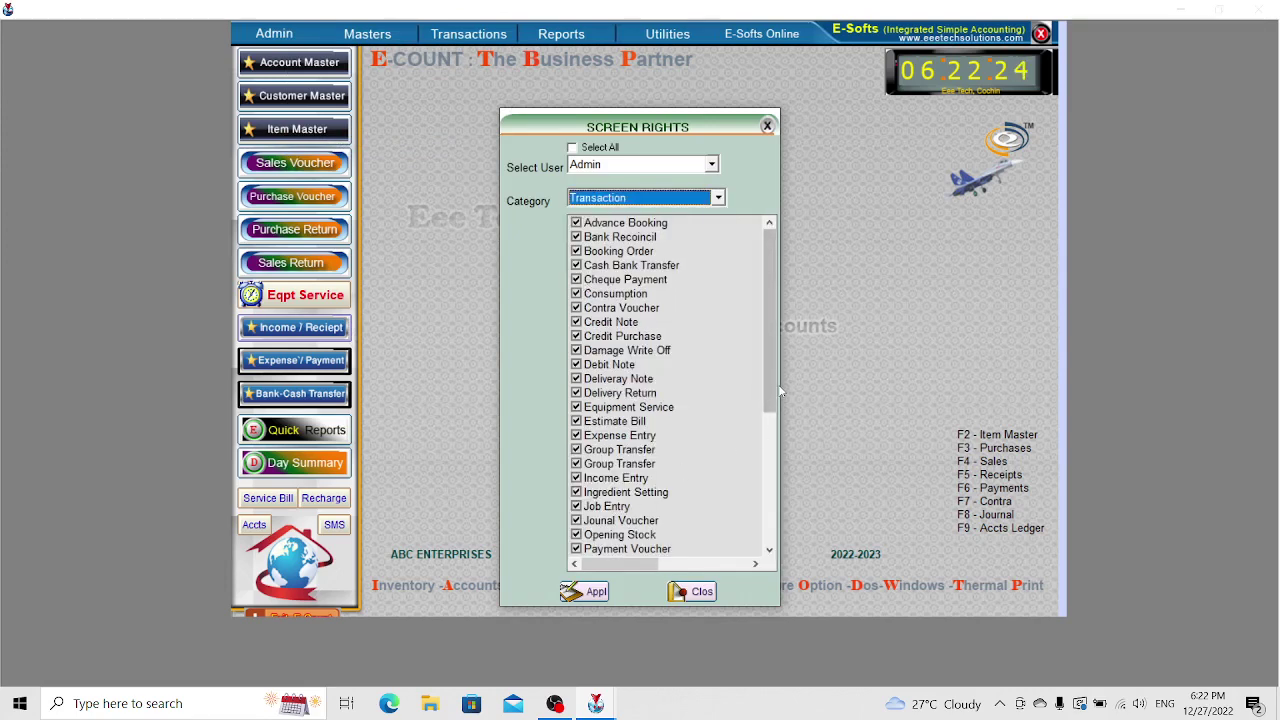
left_click(655, 201)
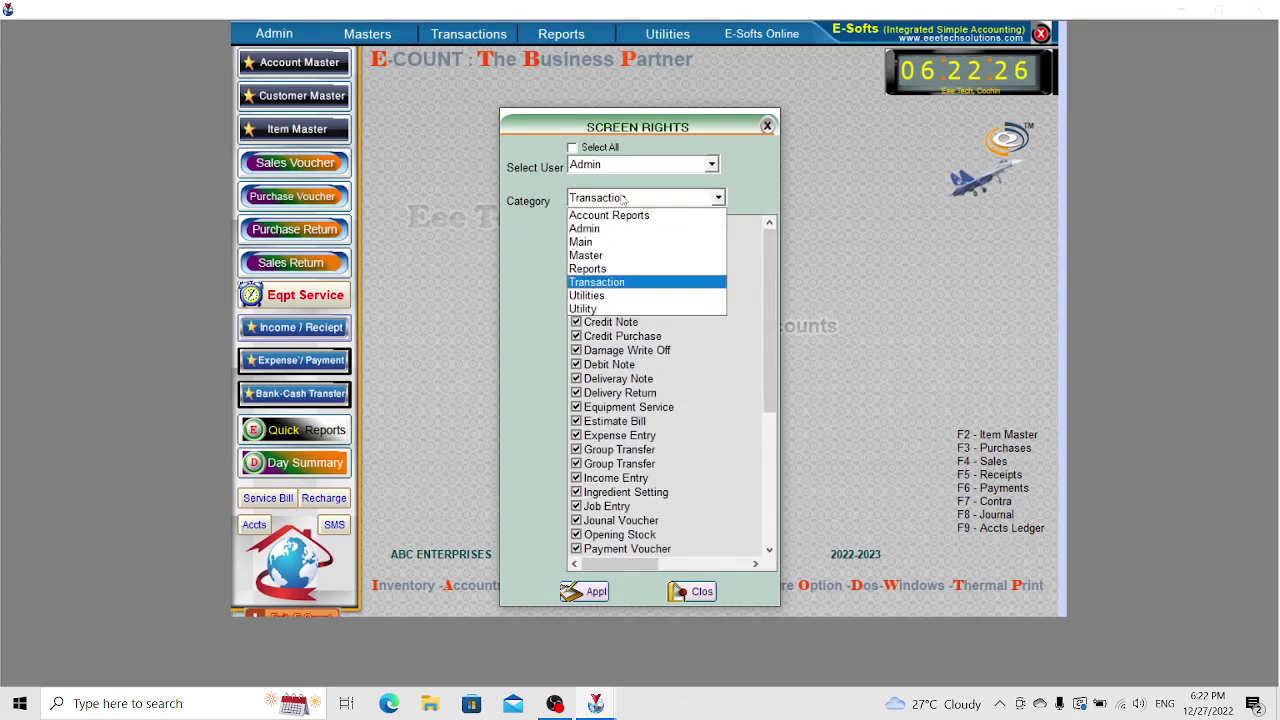
left_click(607, 166)
left_click(607, 166)
left_click(592, 250)
left_click(612, 199)
left_click(592, 285)
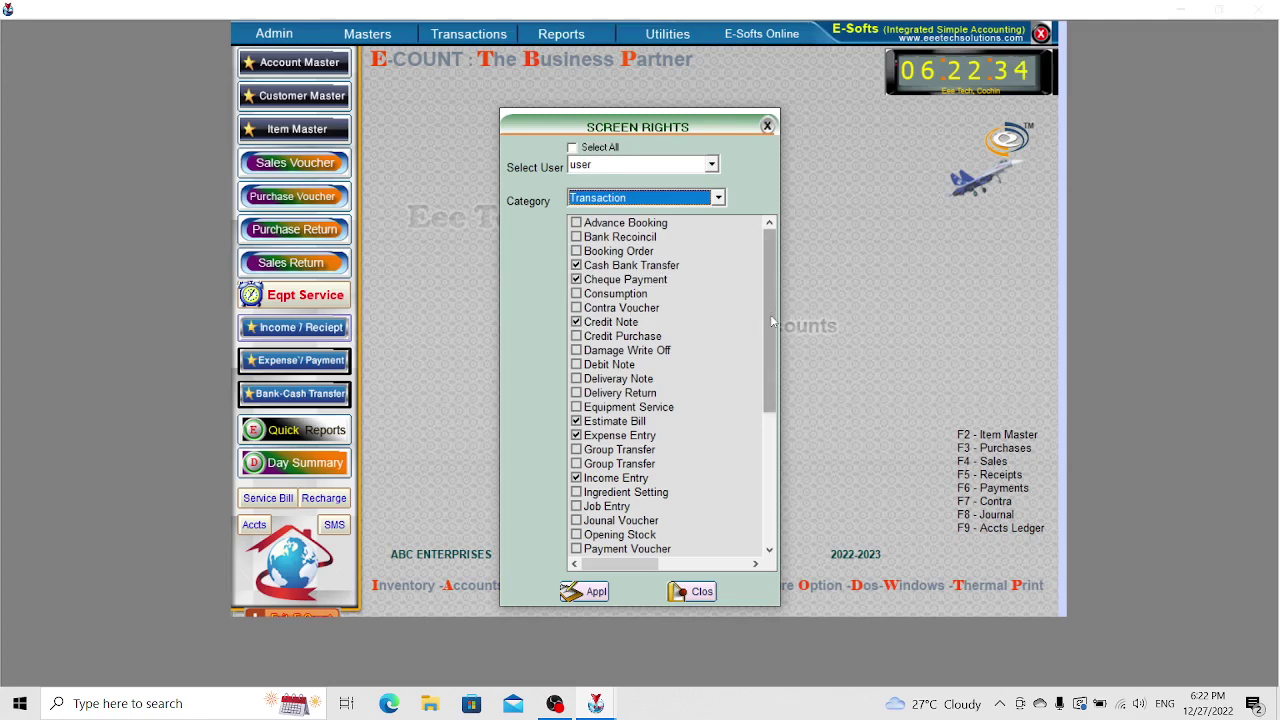
scroll(773, 238, "down", 5)
left_click(768, 127)
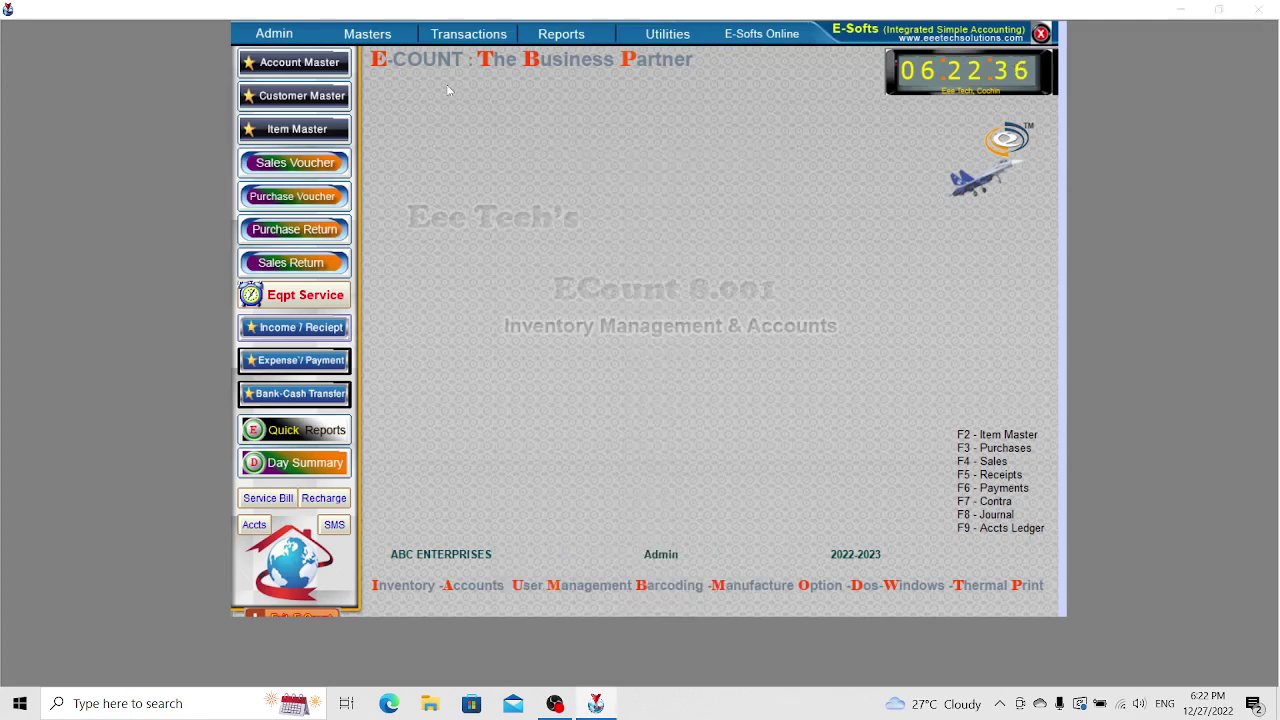
Open the user menu rights for Admin and load the Sales Master screen from the Transaction category.
left_click(292, 38)
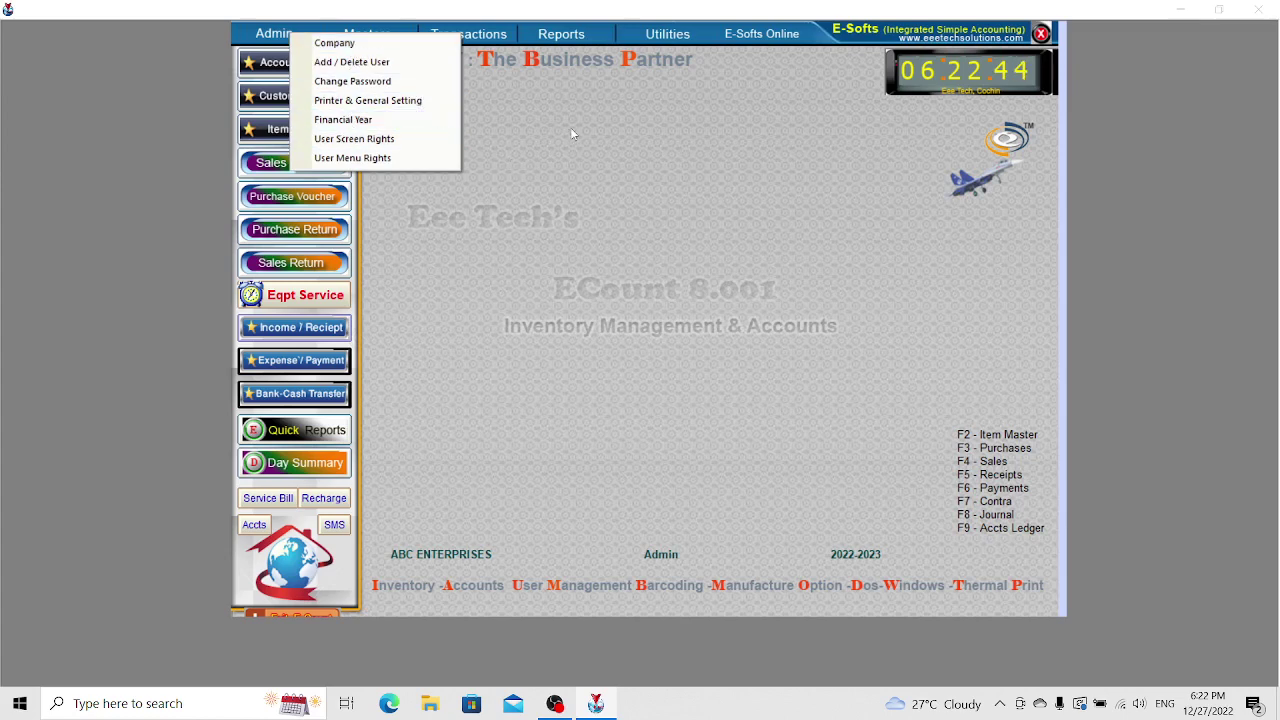
left_click(364, 159)
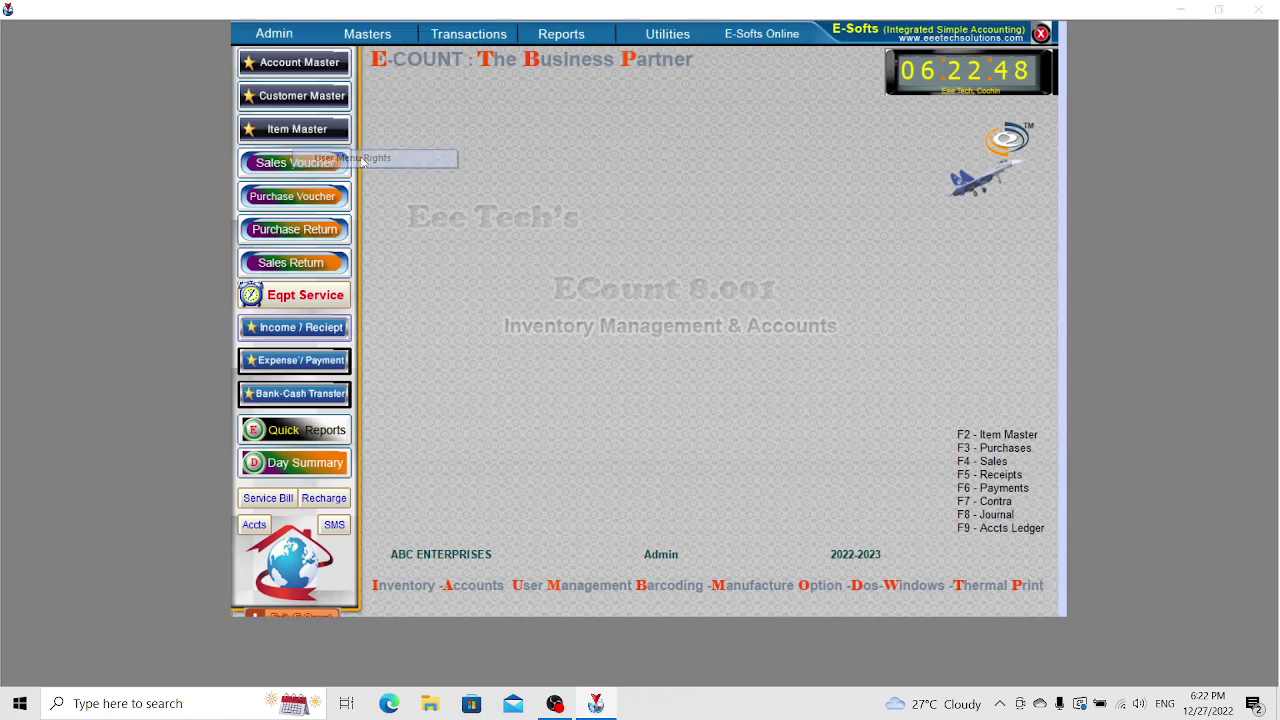
left_click(612, 268)
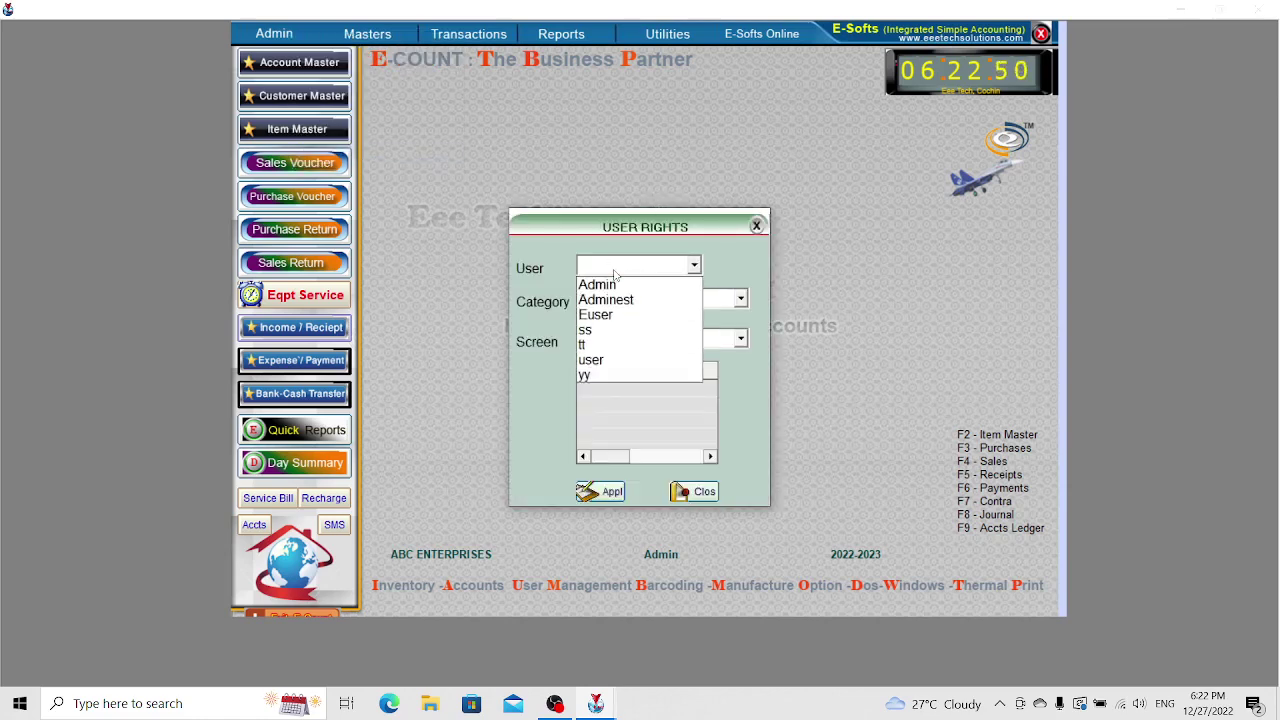
left_click(606, 288)
left_click(614, 298)
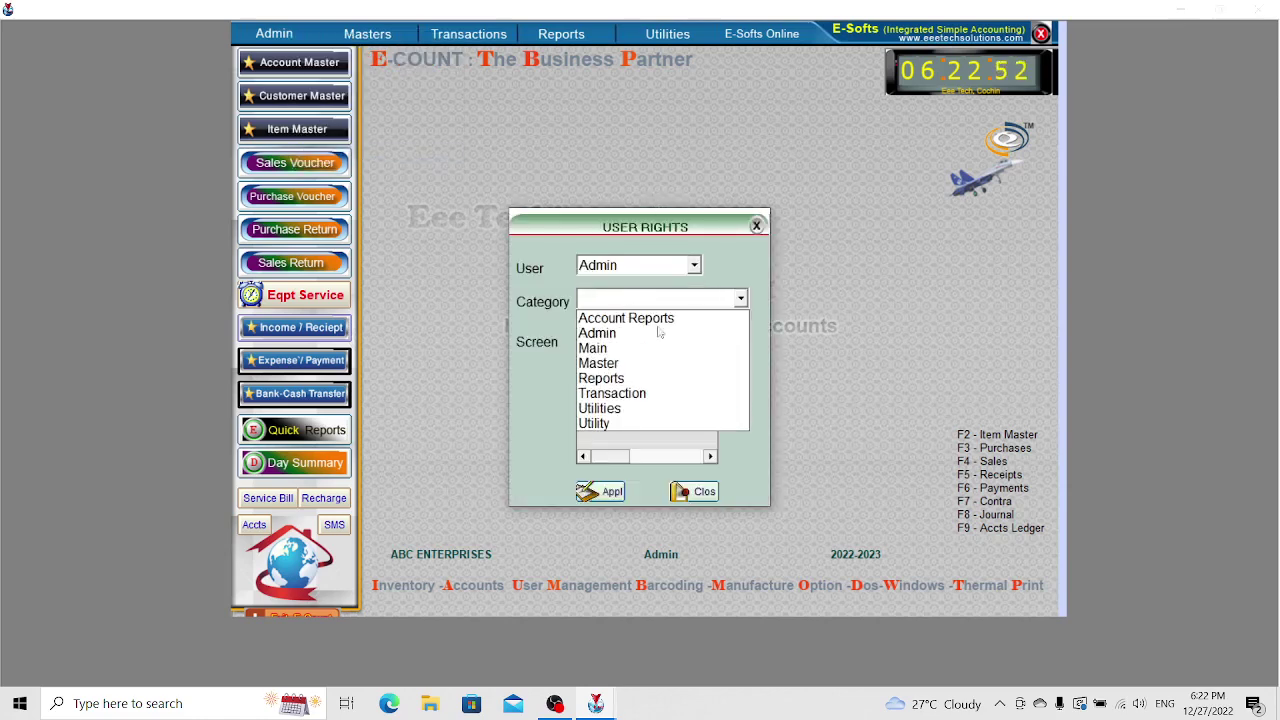
left_click(630, 394)
left_click(630, 342)
scroll(665, 400, "down", 5)
left_click(608, 434)
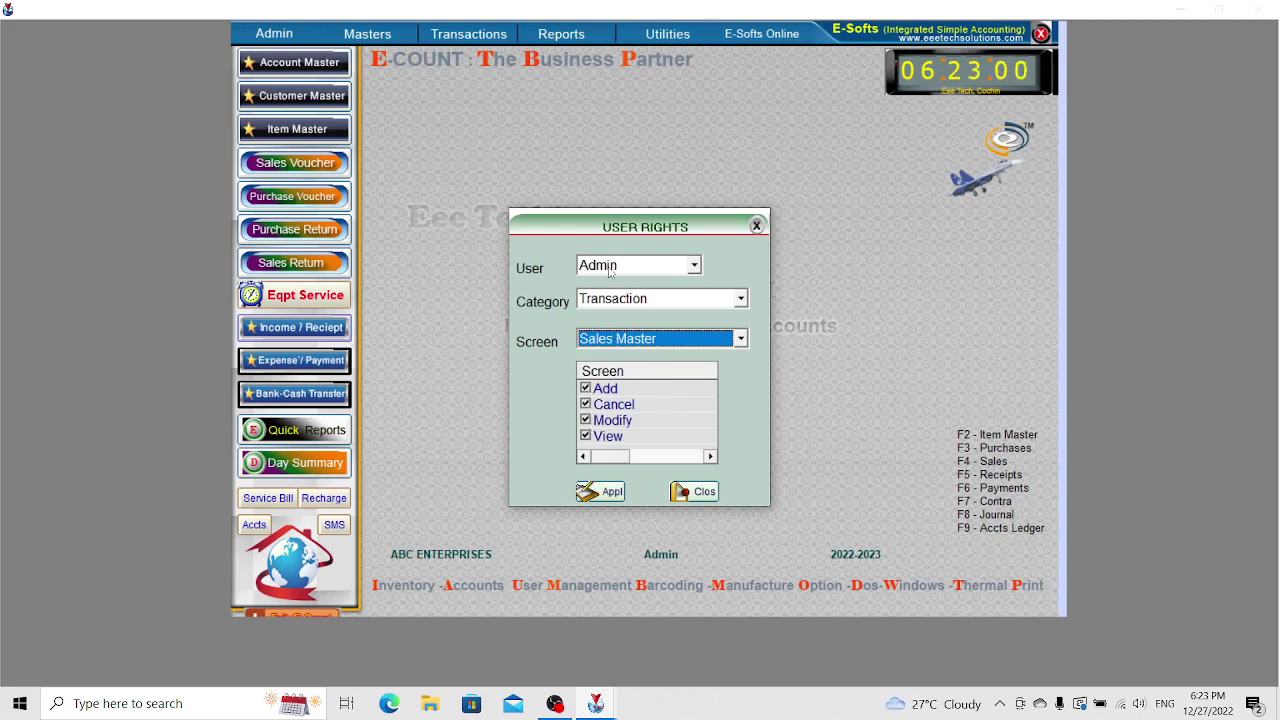
Remove Admin's Cancel and Modify rights for the Sales Master screen and apply the change.
left_click(586, 404)
left_click(603, 421)
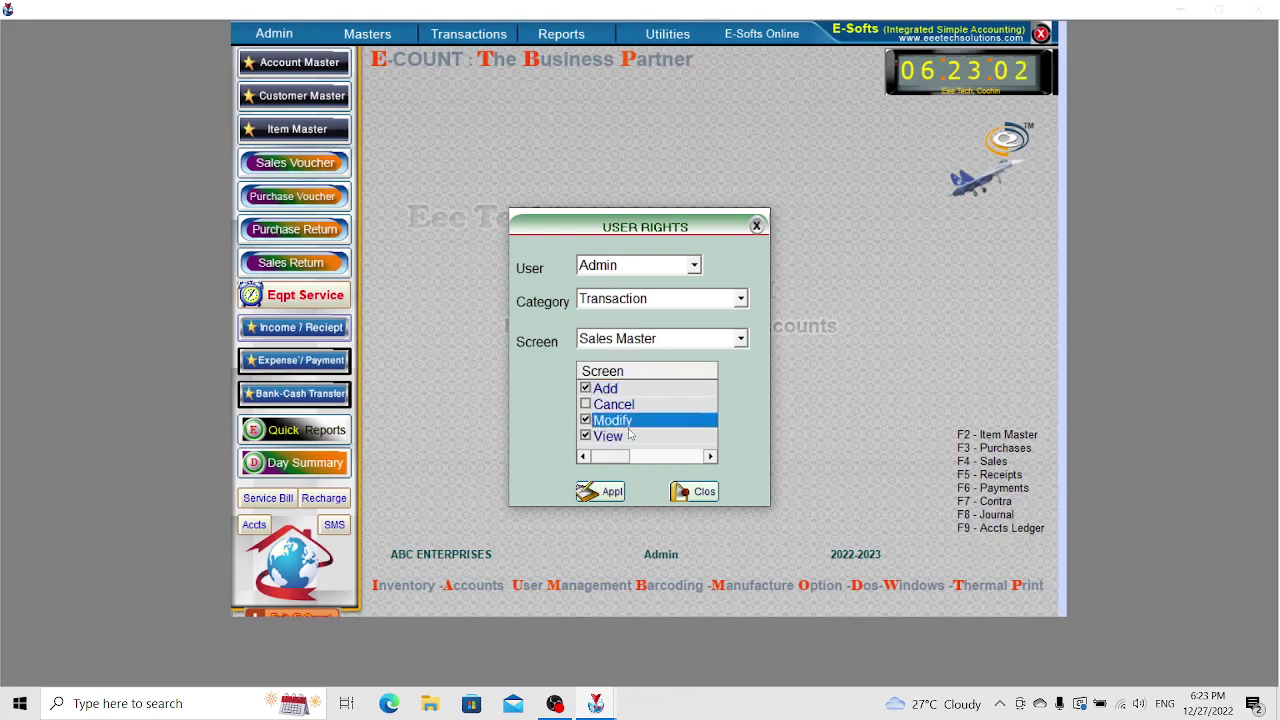
left_click(586, 420)
left_click(603, 491)
left_click(702, 404)
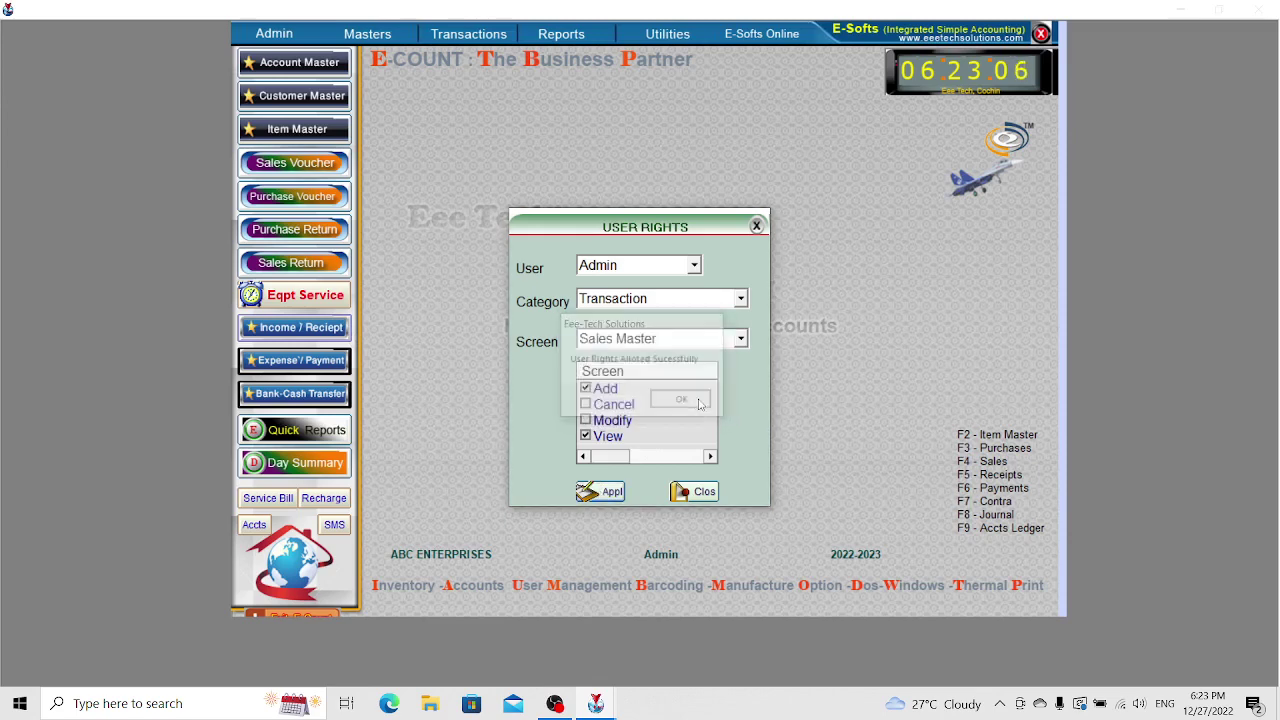
Open a sales voucher to check which modes Admin can choose, and close it again.
left_click(295, 163)
left_click(320, 141)
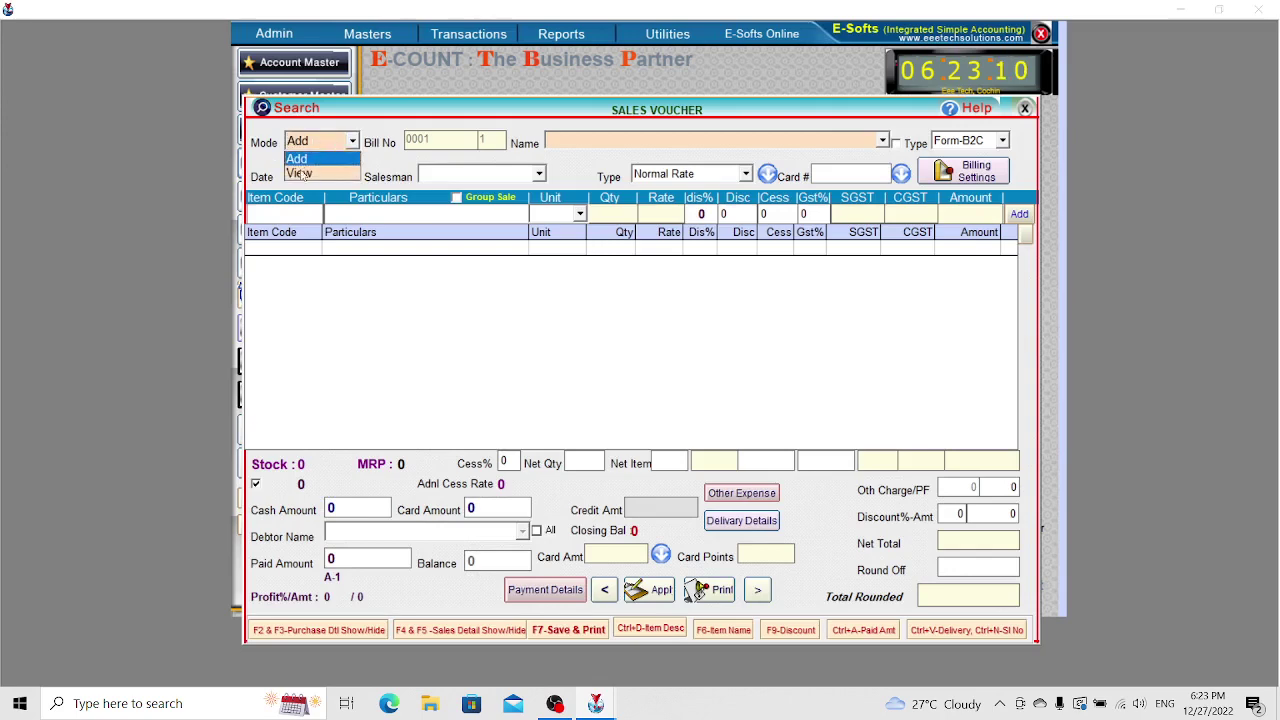
left_click(1025, 109)
left_click(1025, 109)
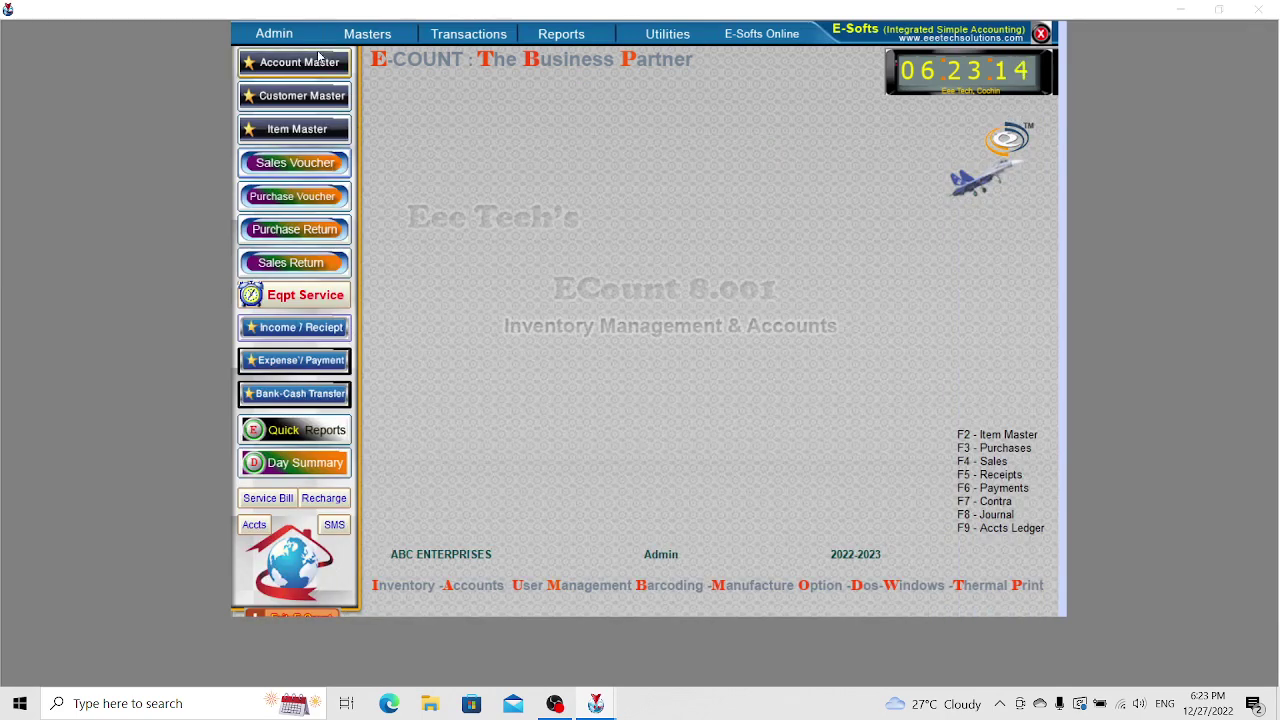
Restore Admin's Cancel and Modify rights for the Sales Master screen in the user menu rights and apply the change.
left_click(282, 34)
left_click(350, 155)
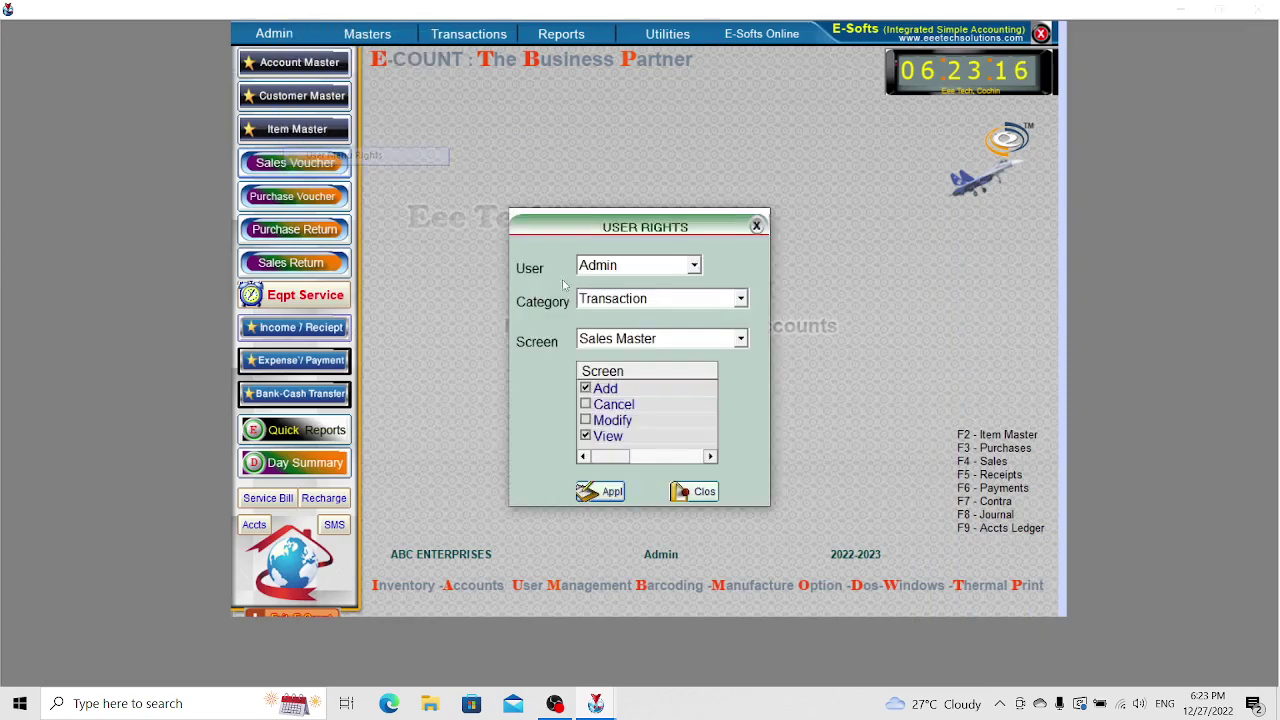
left_click(585, 404)
left_click(585, 420)
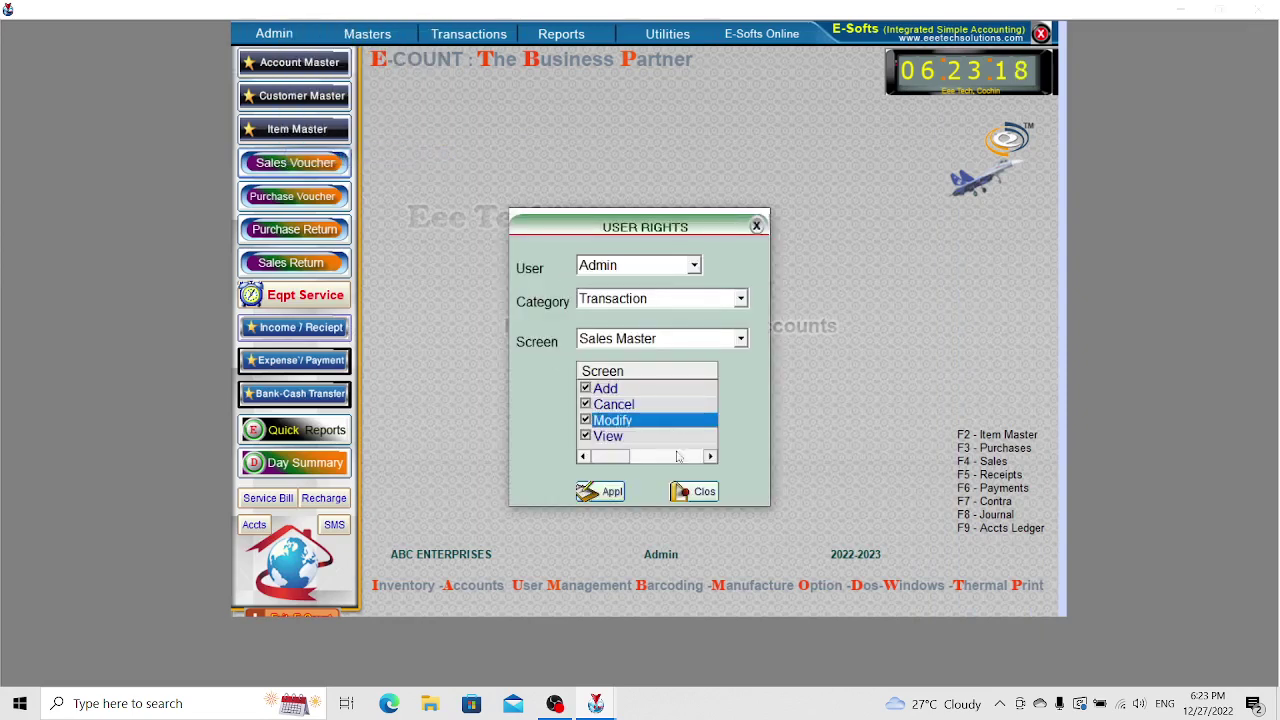
left_click(598, 492)
left_click(680, 398)
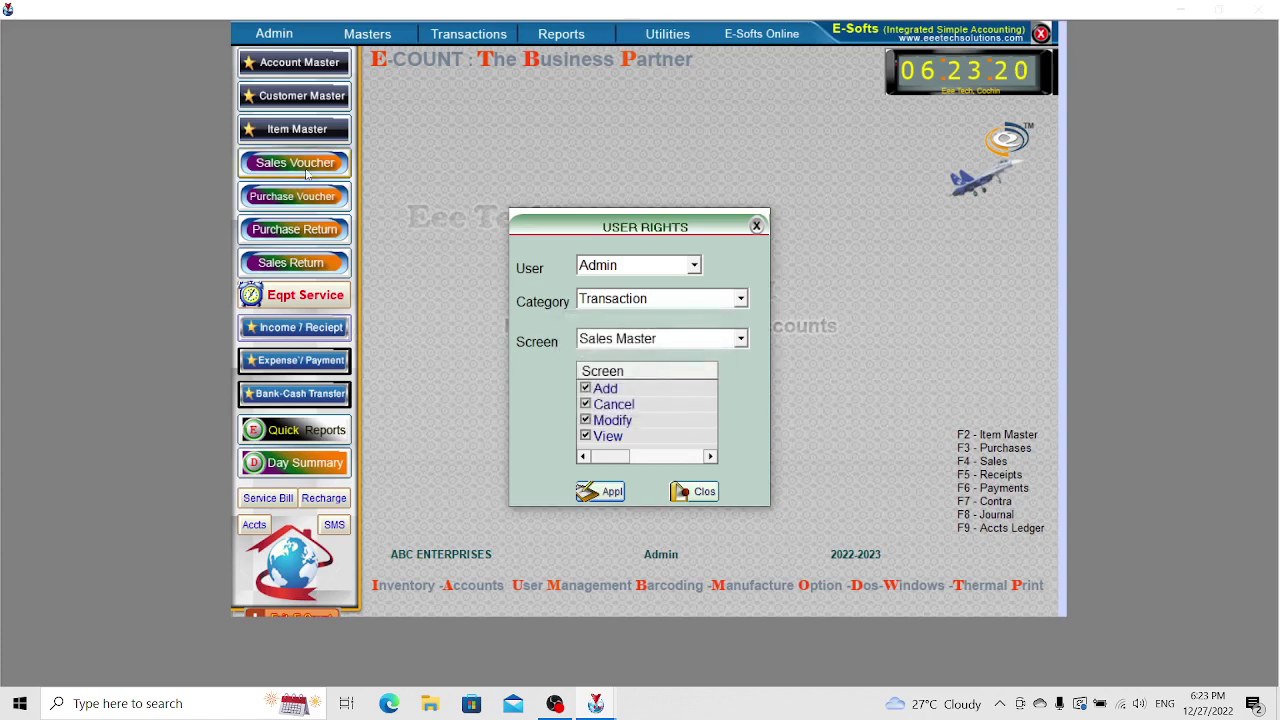
Check the list of modes Admin can choose in a sales voucher, and close the voucher.
left_click(293, 165)
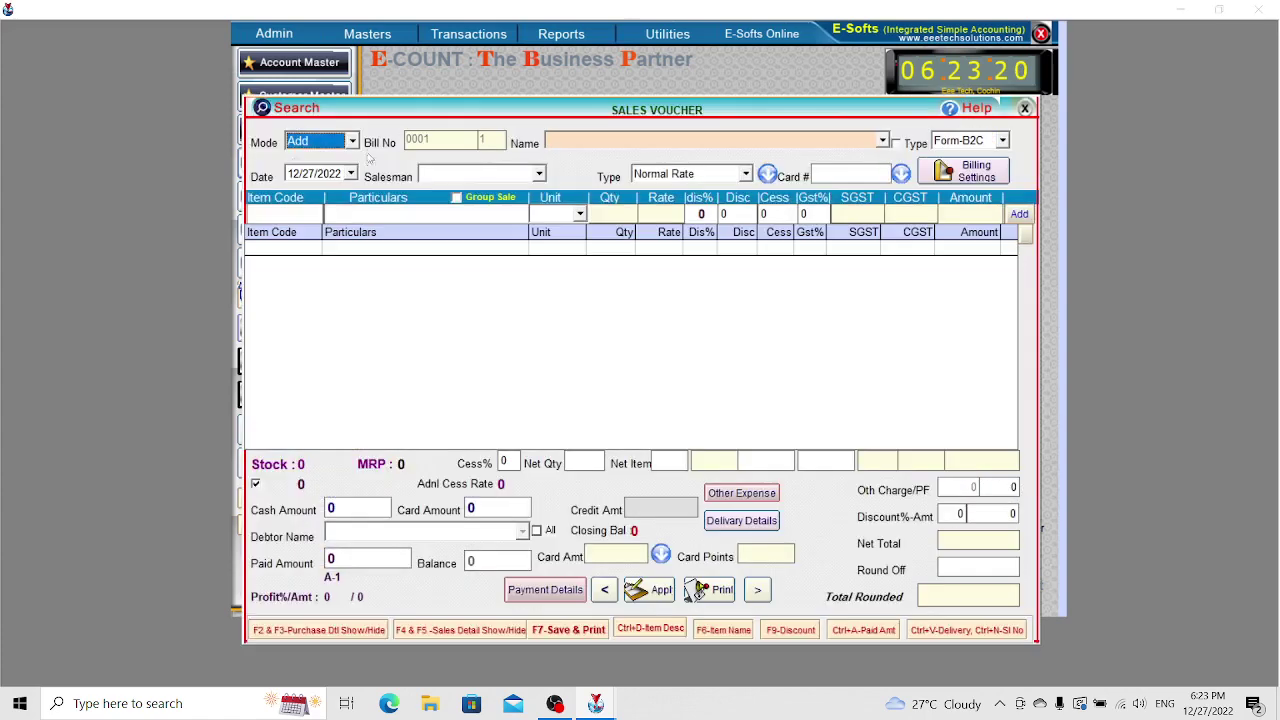
left_click(335, 143)
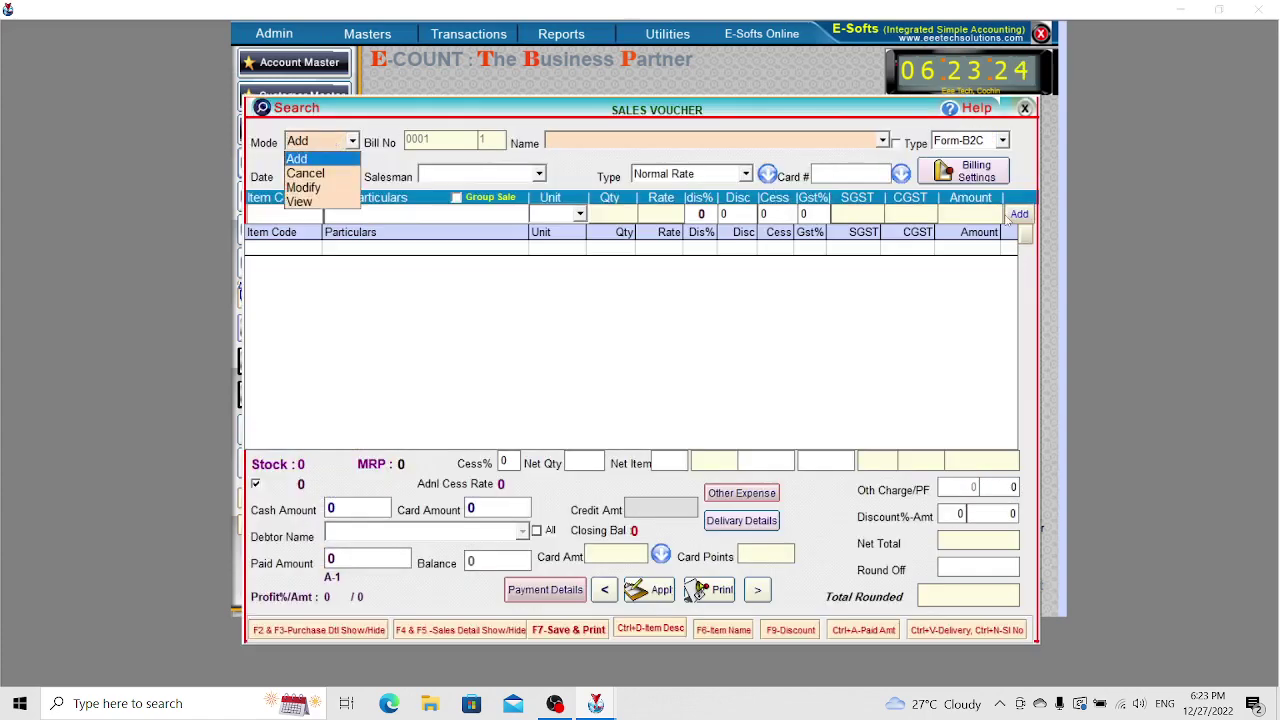
left_click(1027, 115)
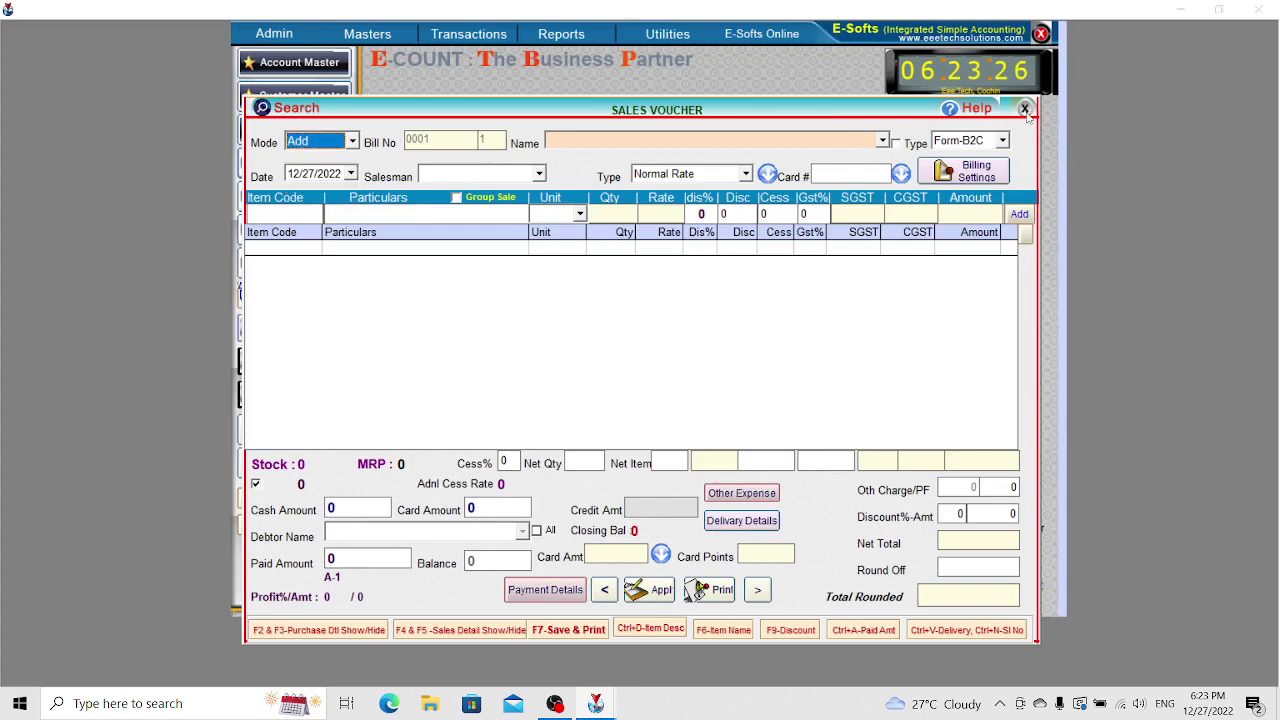
left_click(1027, 115)
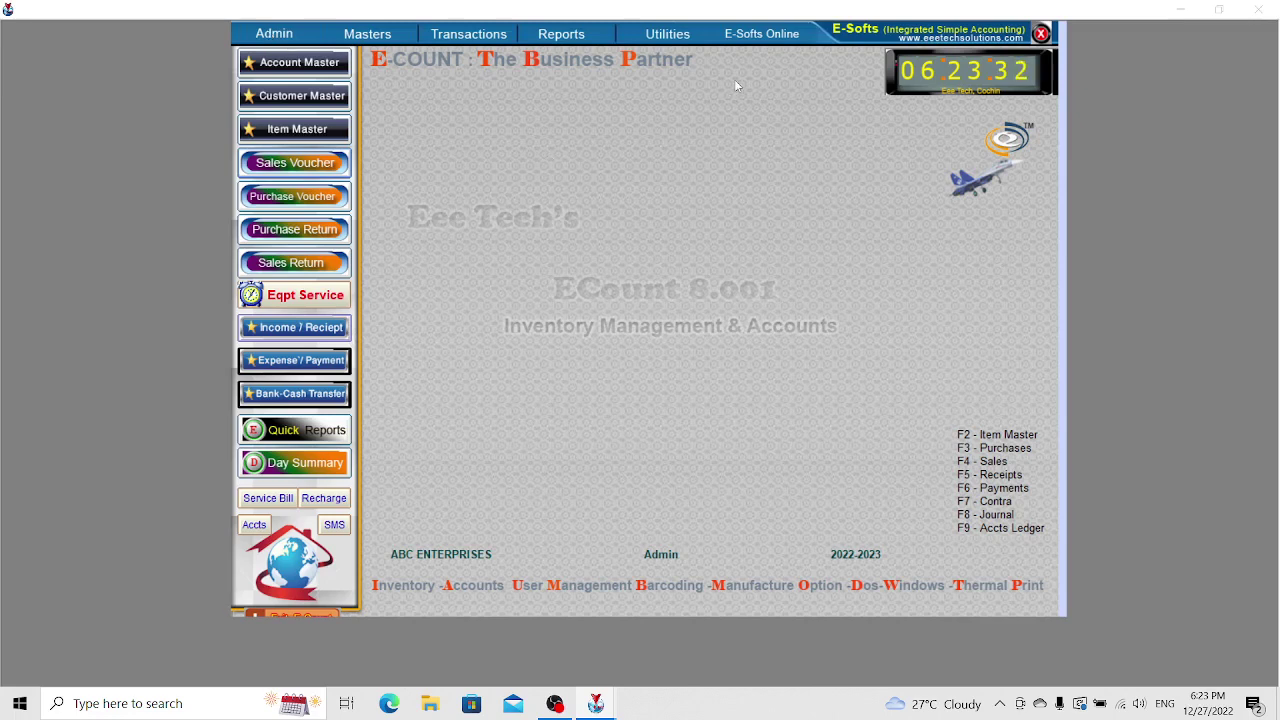
Start a database backup and choose the BACKUP folder on drive D as its destination.
left_click(677, 38)
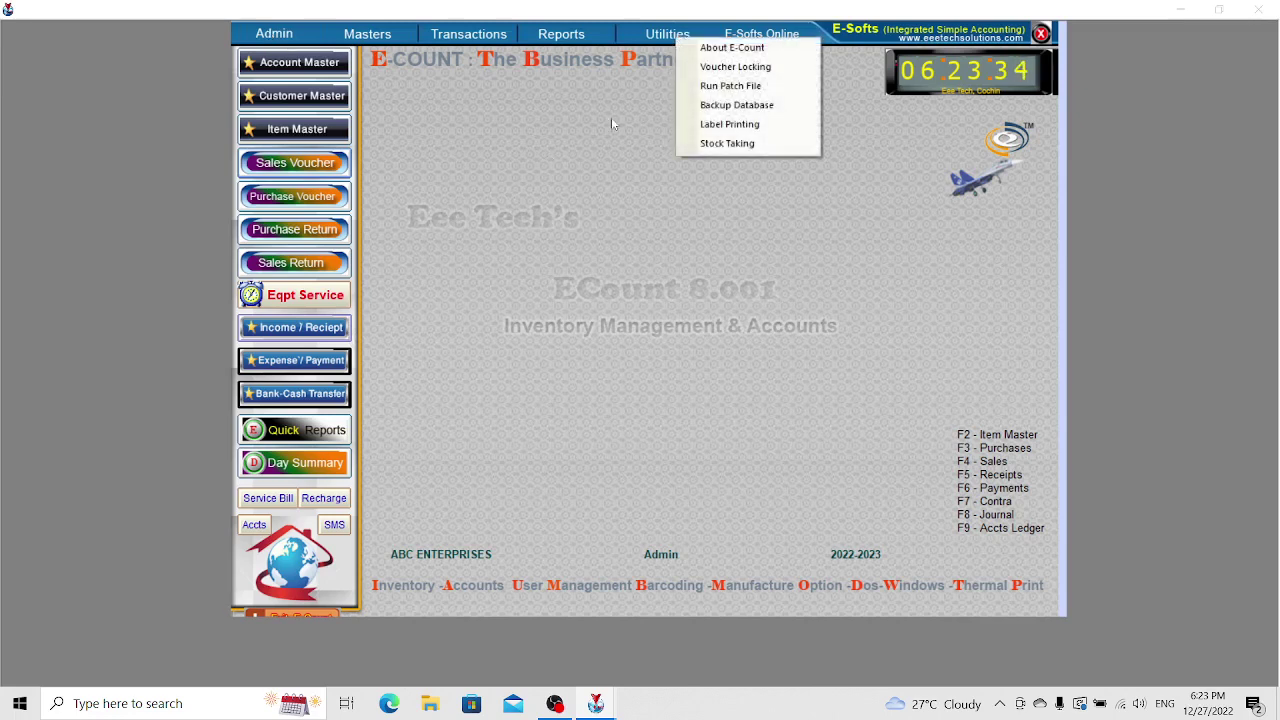
left_click(743, 106)
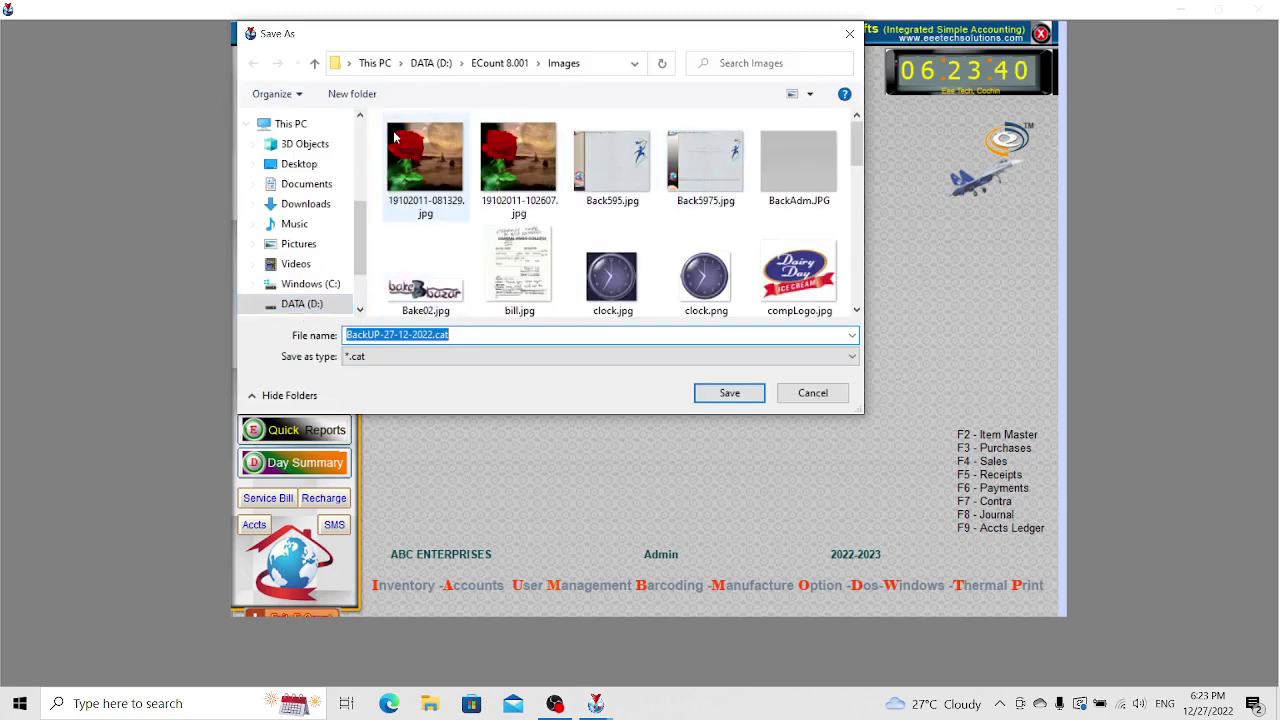
left_click(315, 308)
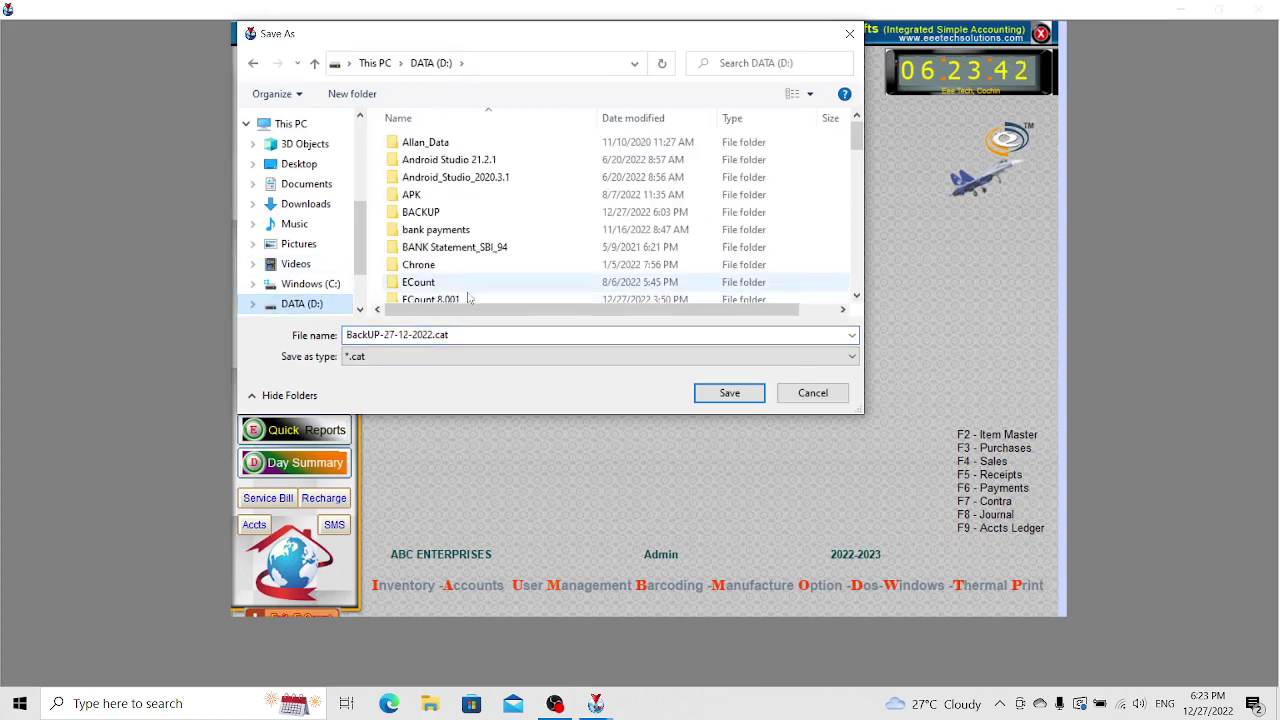
double_click(422, 212)
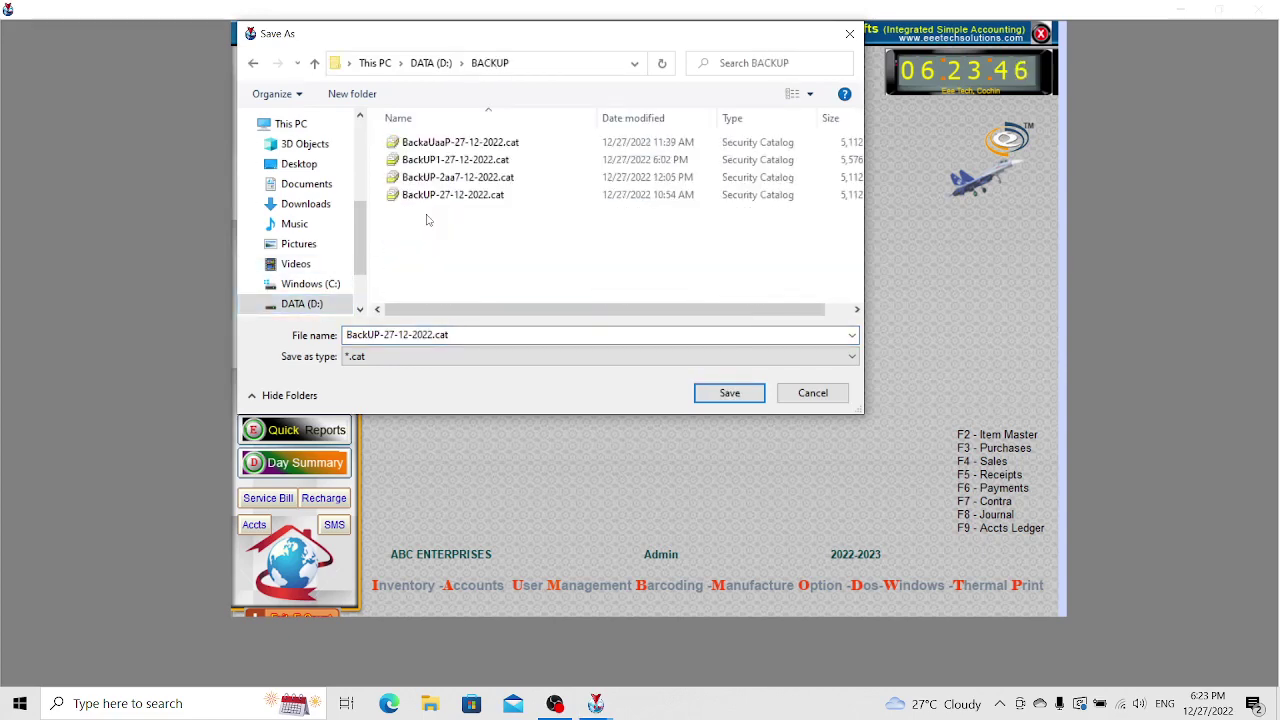
Name the backup file BackaaUP-27-12-2022.cat and save the database backup.
left_click(397, 345)
key("Home")
key("Right")
key("Right")
key("Right")
key("Right")
type("aa")
left_click(748, 394)
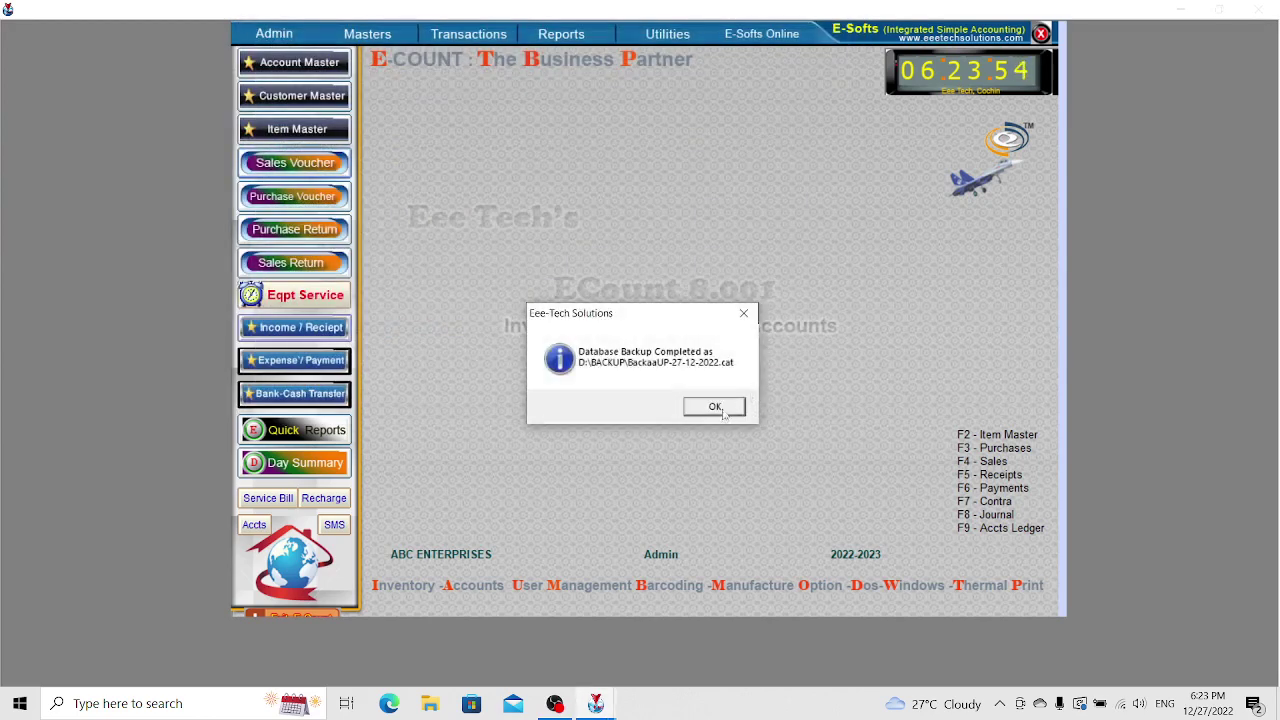
left_click(722, 412)
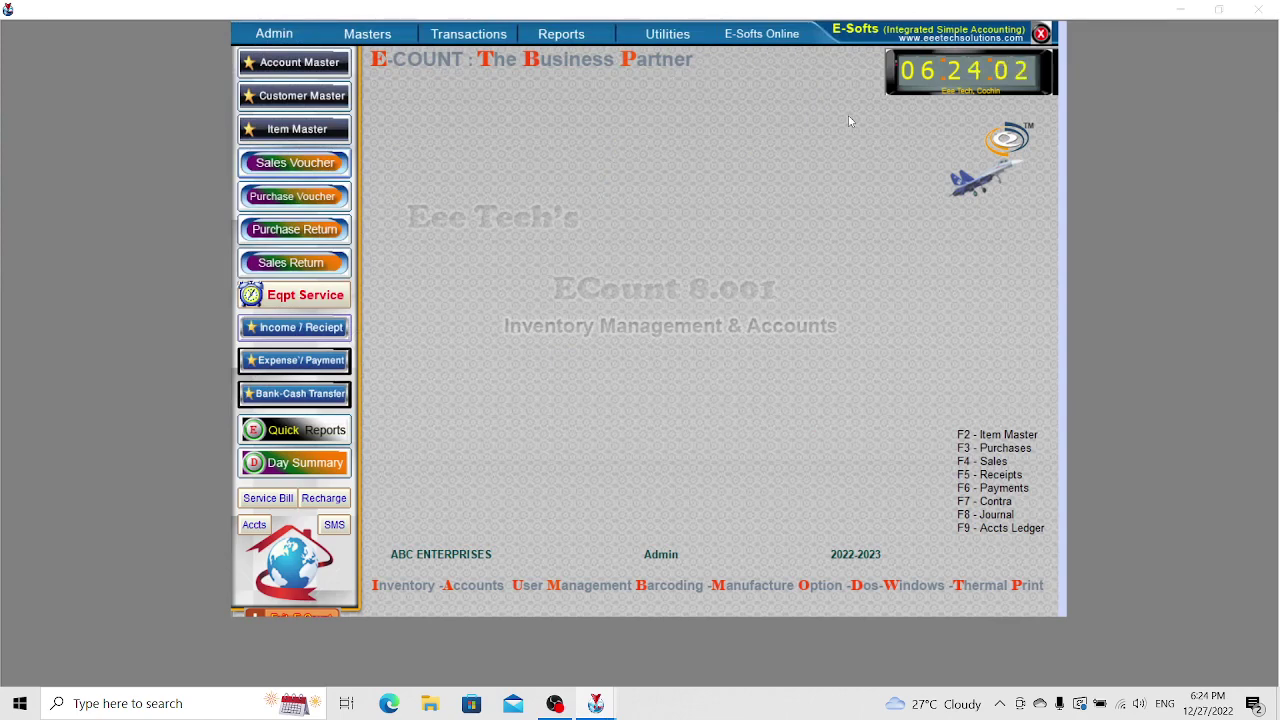
left_click(368, 35)
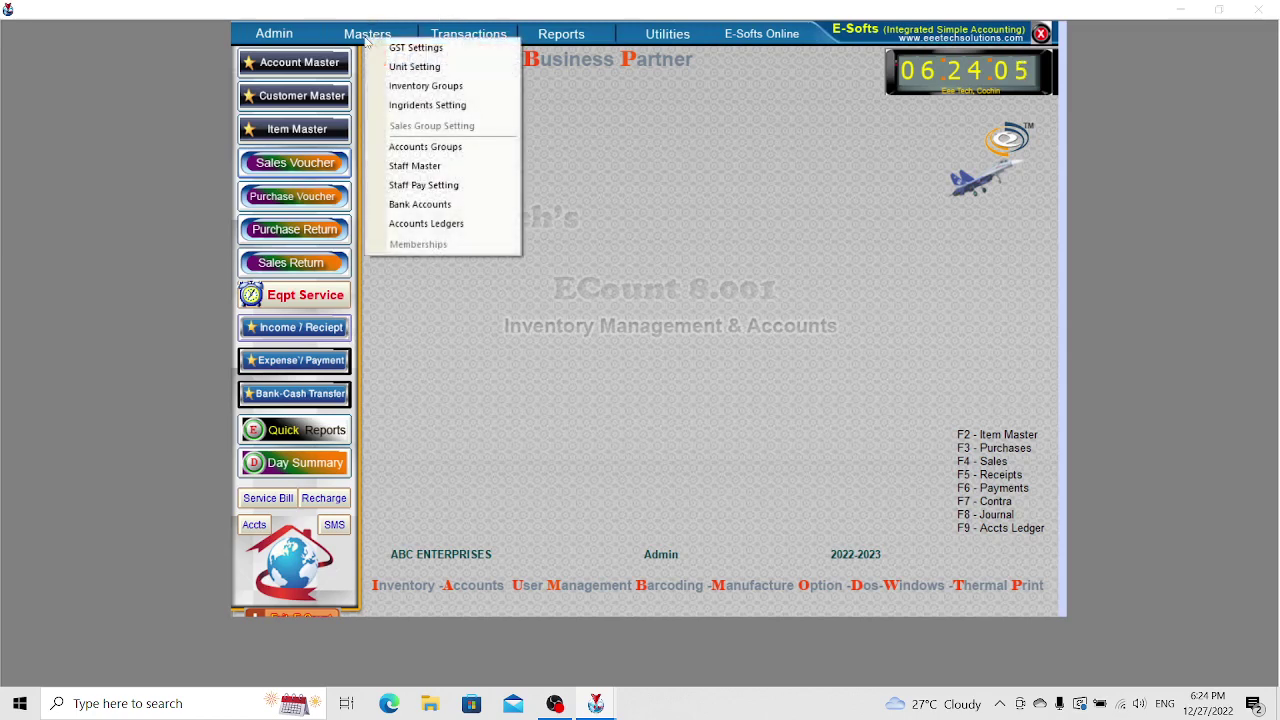
left_click(628, 220)
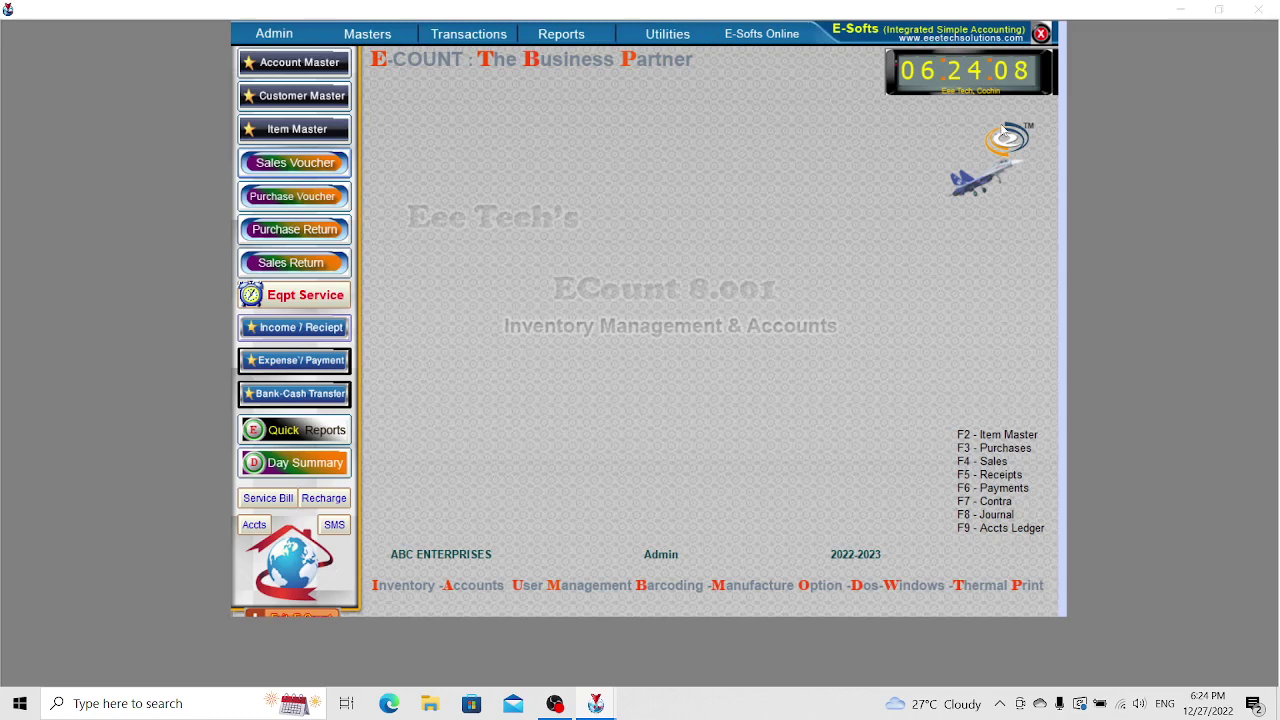
Quit E-Count without taking another data backup.
left_click(1041, 34)
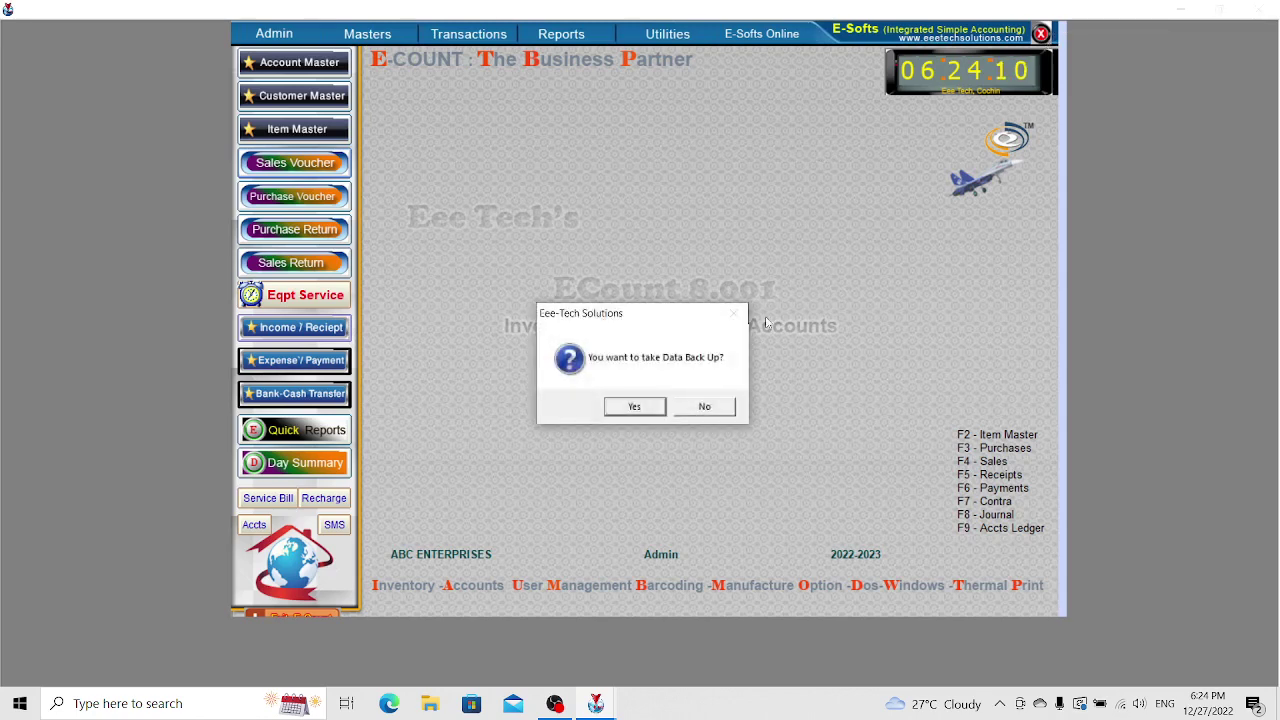
left_click(702, 405)
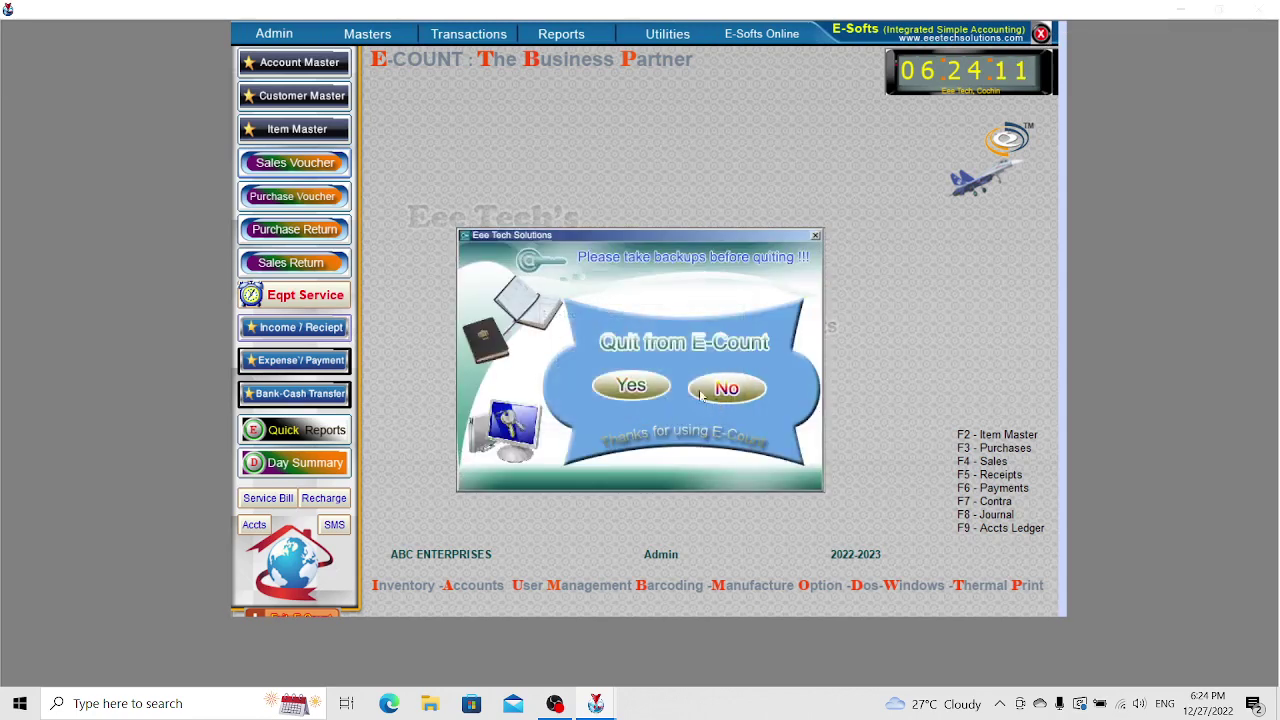
left_click(629, 392)
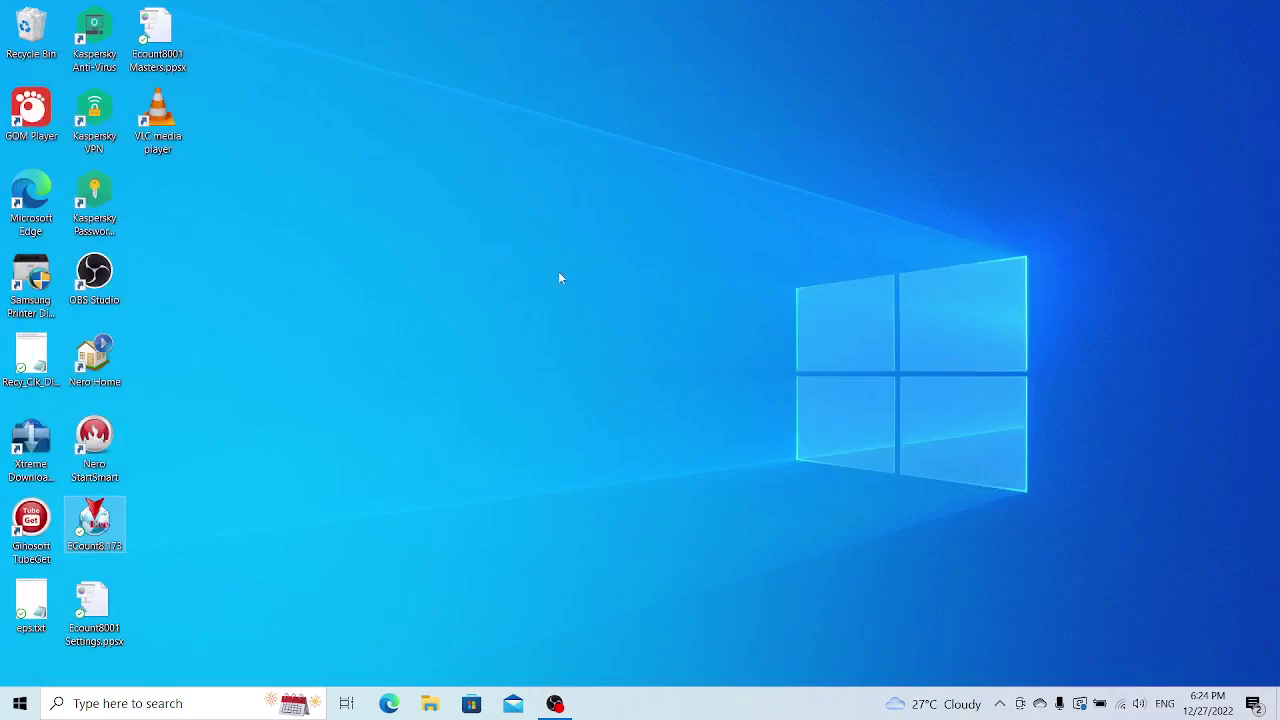